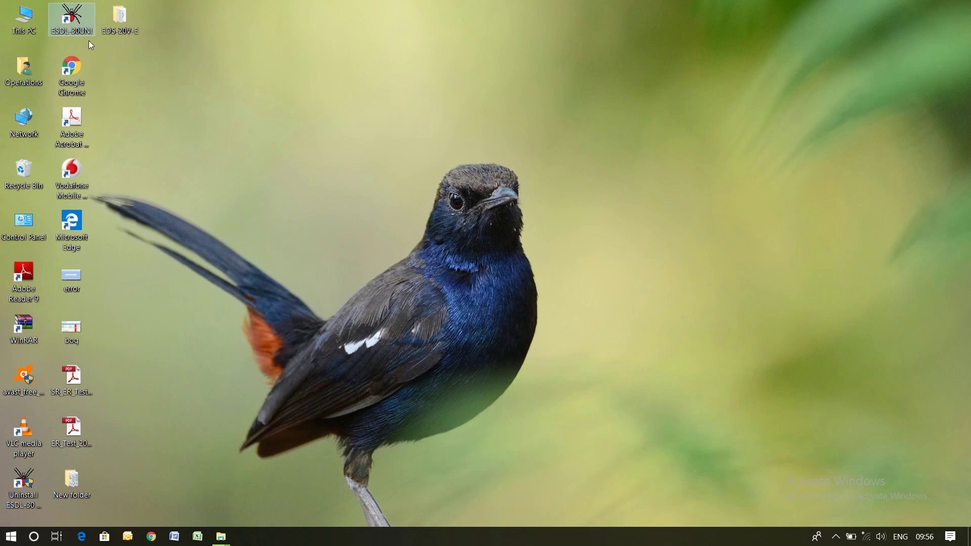
- Launch the SDI-12 Universal Datalogger software and connect to the datalogger using COM3, dismissing the site selection
double_click(74, 30)
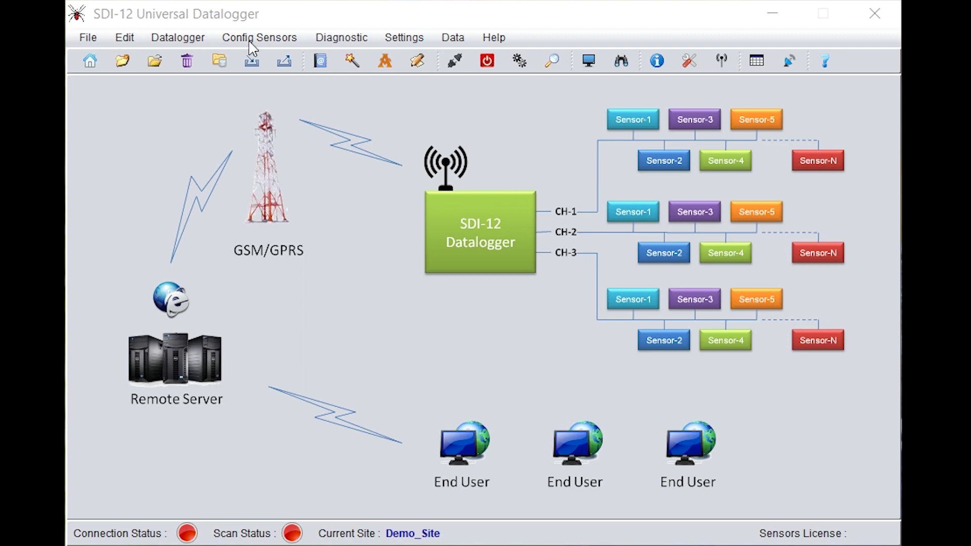
click(456, 63)
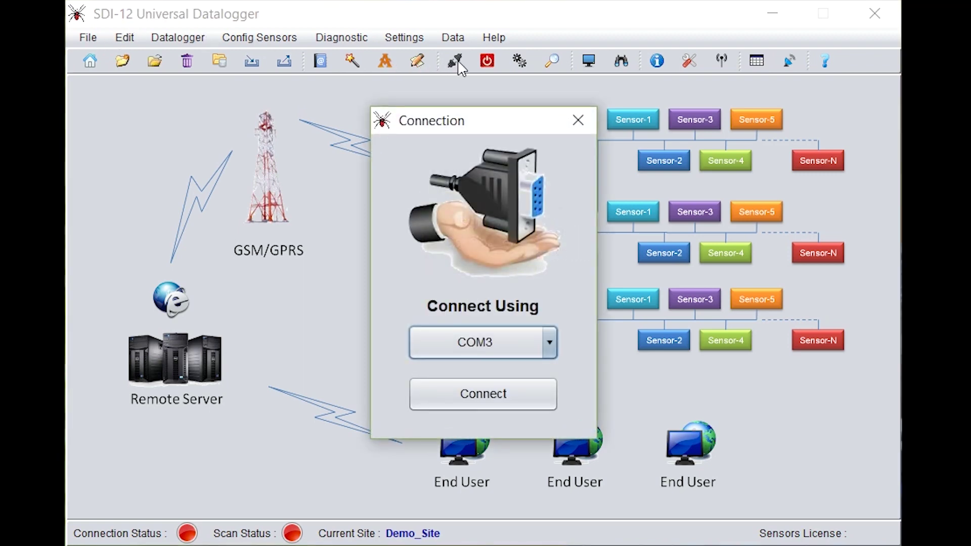
click(537, 405)
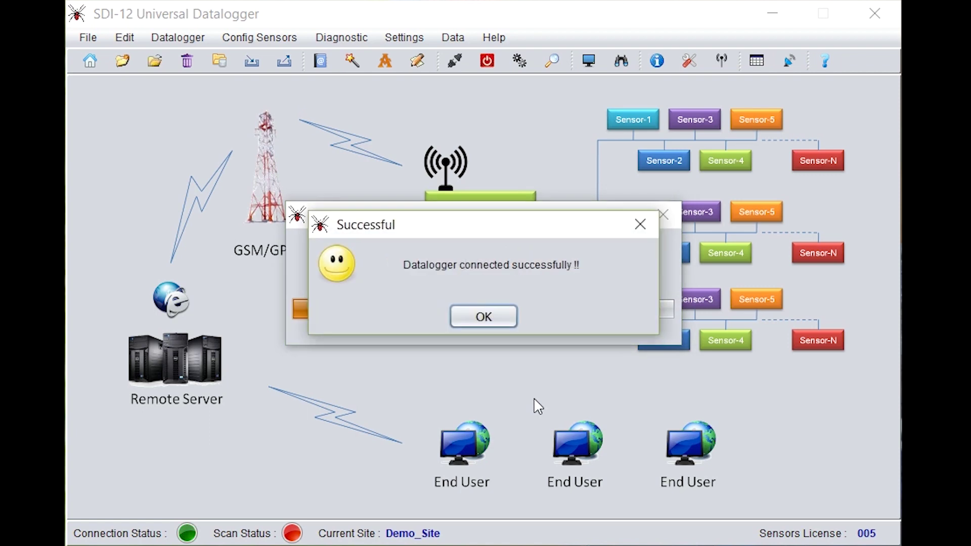
click(473, 315)
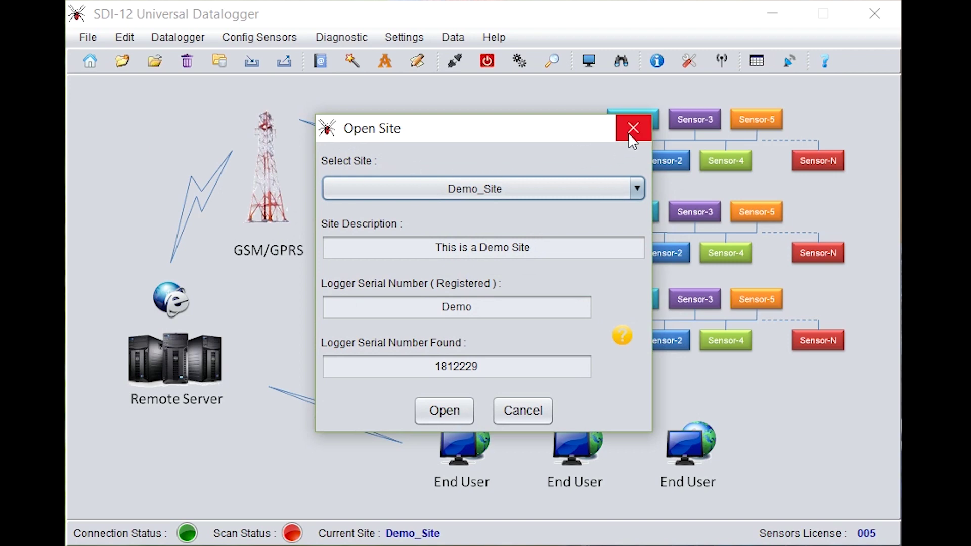
click(522, 412)
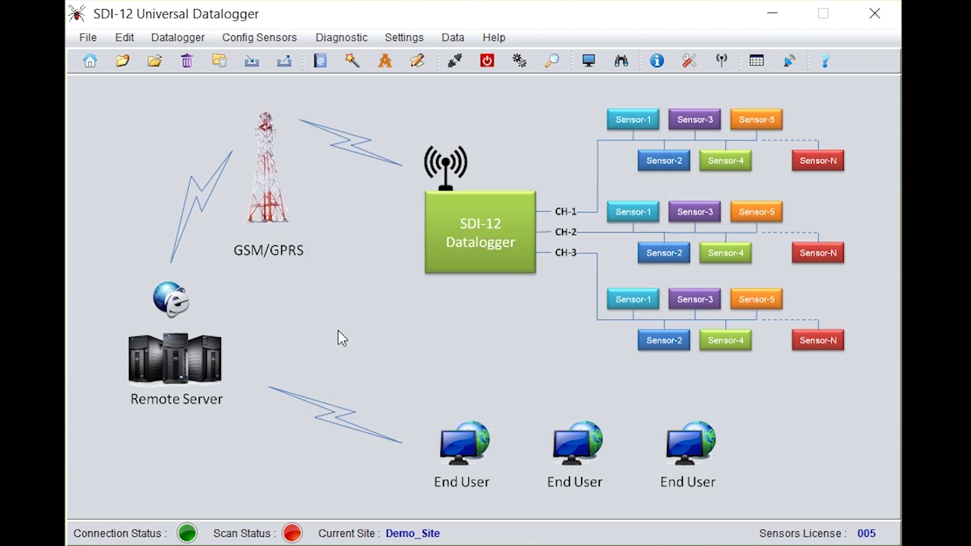
- Create a new site named Demo 56 with the description Industrial Estate
click(90, 42)
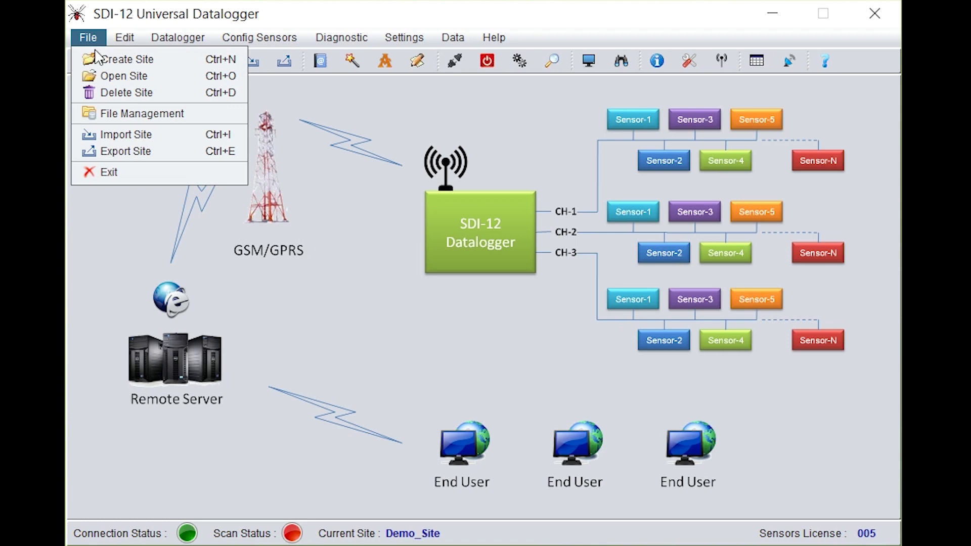
click(117, 61)
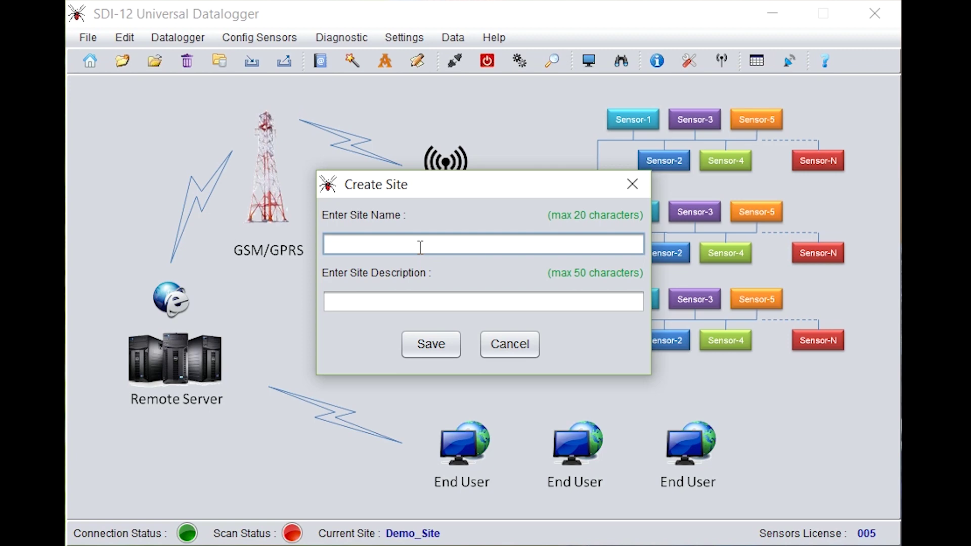
text(Demo 56)
key(Tab)
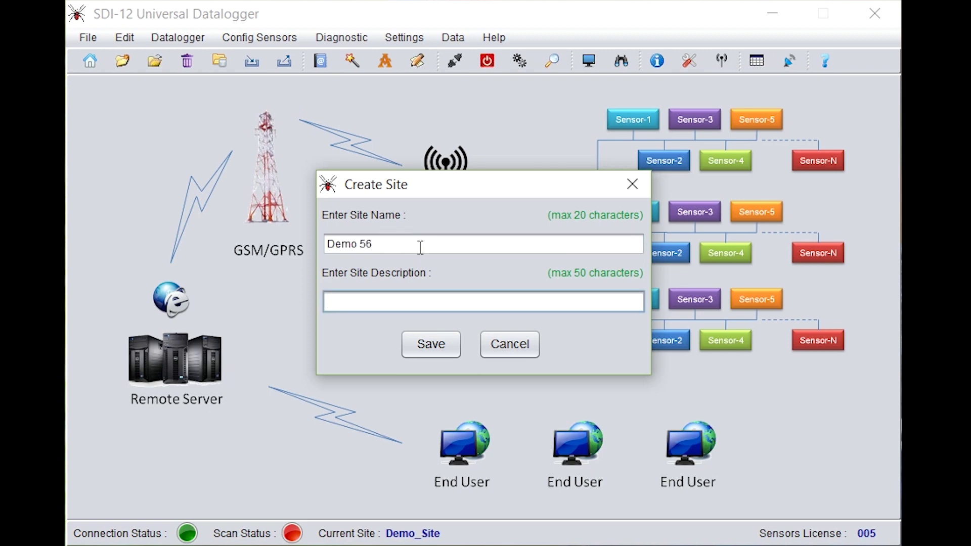
text(Industrial Estate)
click(424, 345)
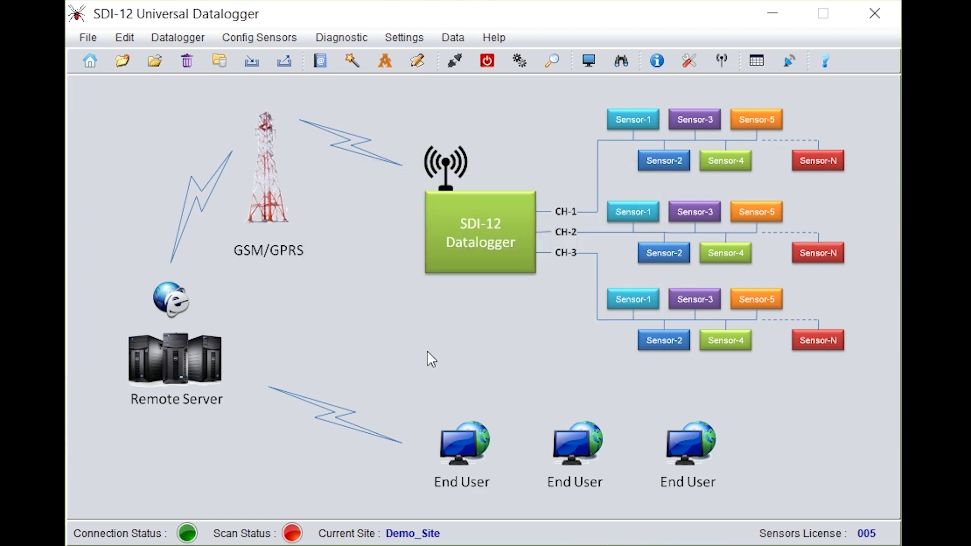
- Open the Demo 56 site as the current site
click(89, 39)
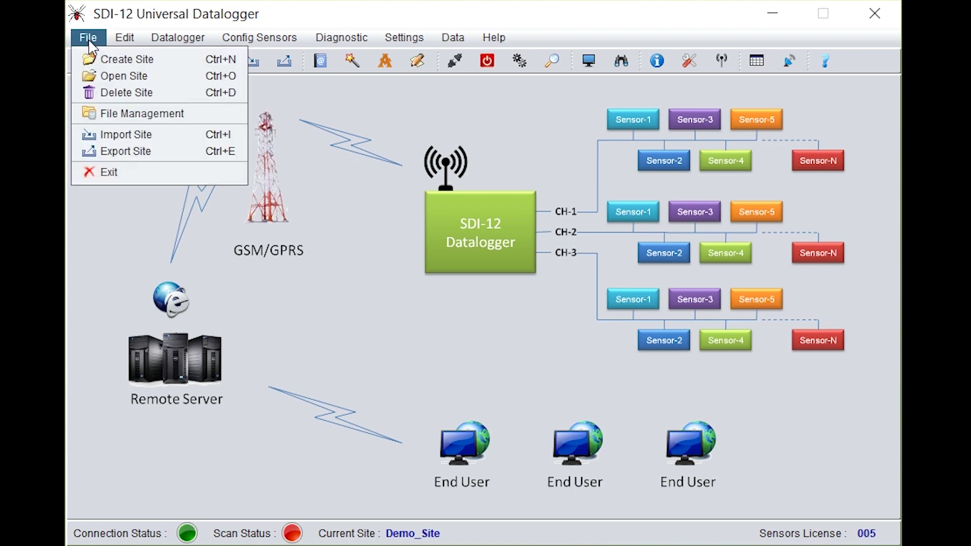
click(115, 76)
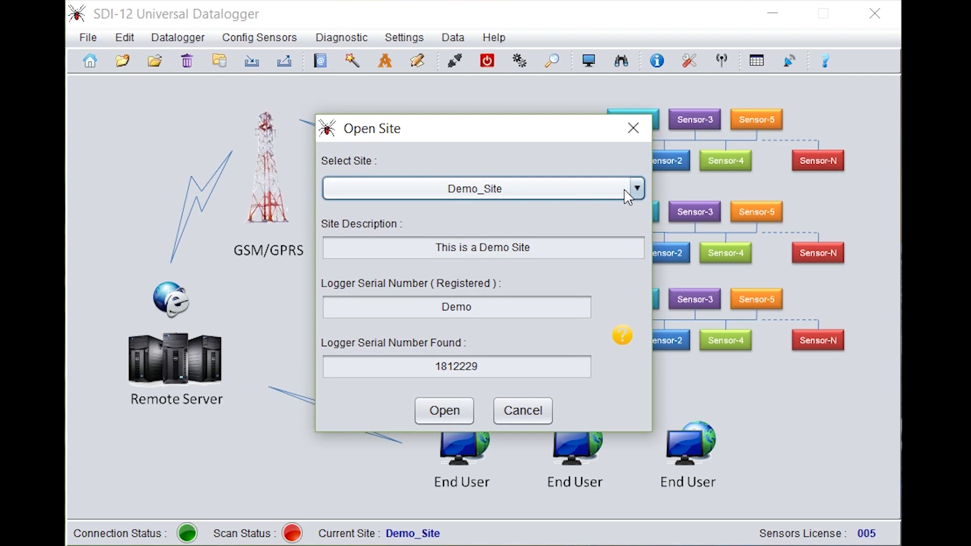
click(637, 189)
scroll(586, 223, up, 3)
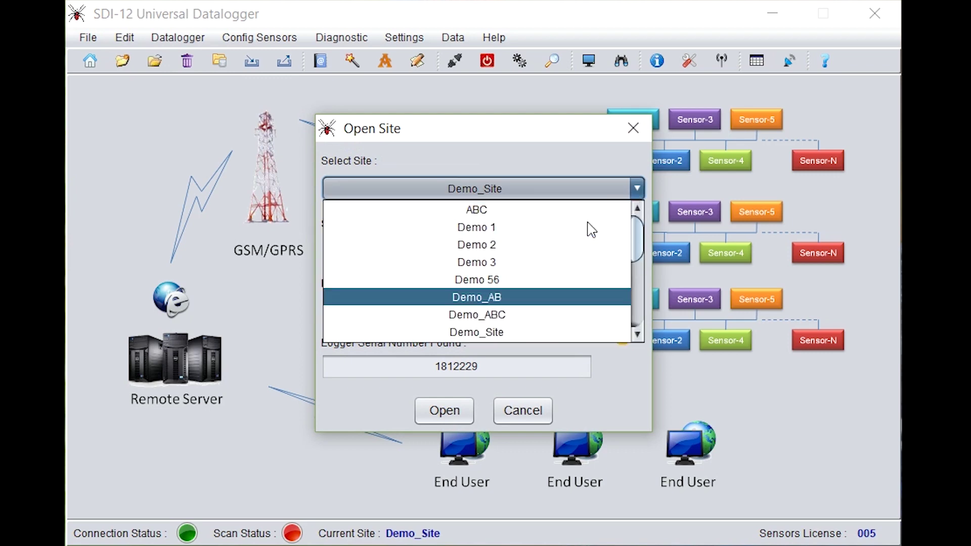
click(494, 280)
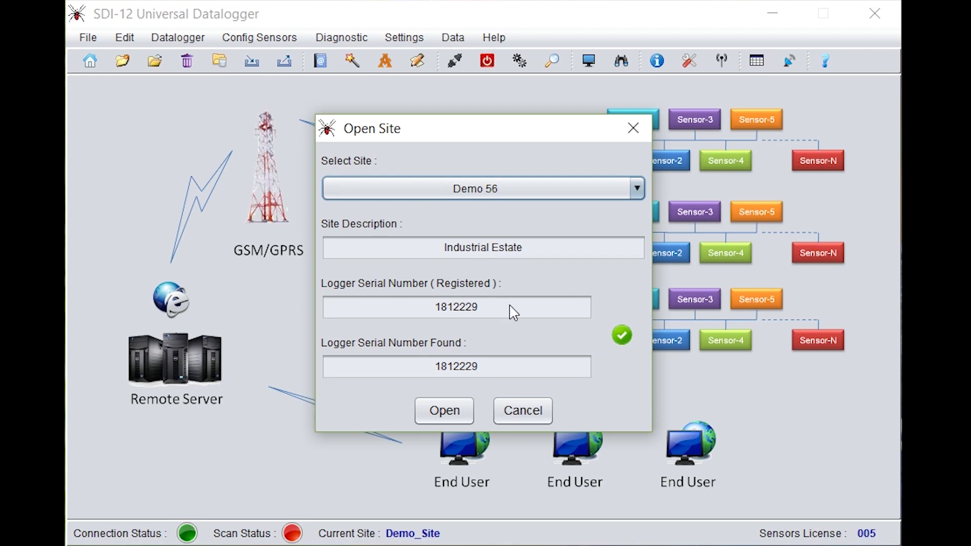
click(445, 412)
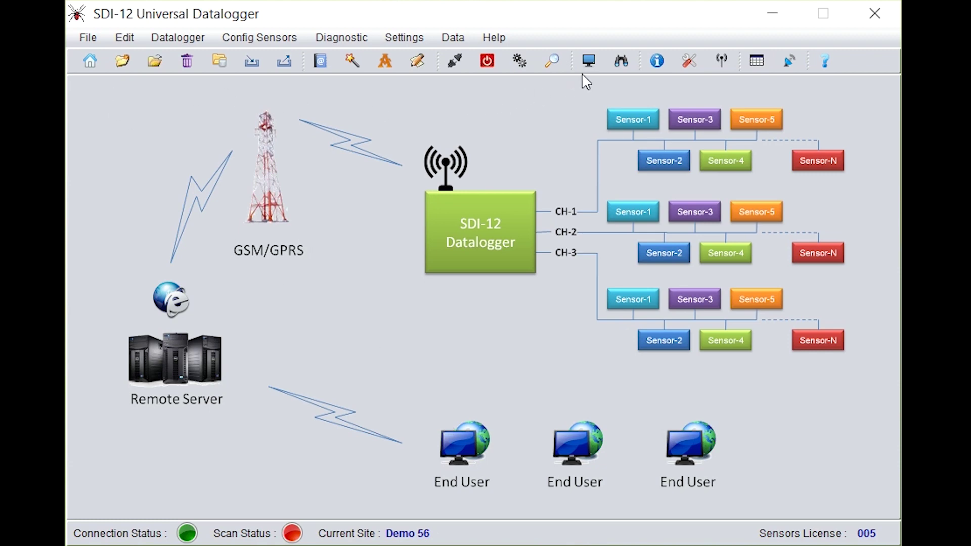
- Search for connected sensors on Channel 1 only, excluding Channels 2 and 3, and close the search
click(622, 62)
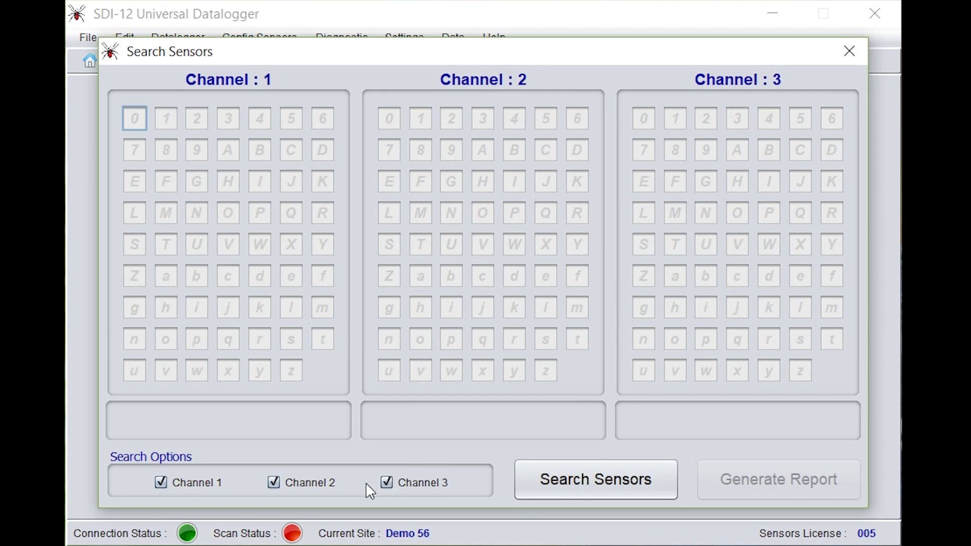
click(276, 484)
click(405, 484)
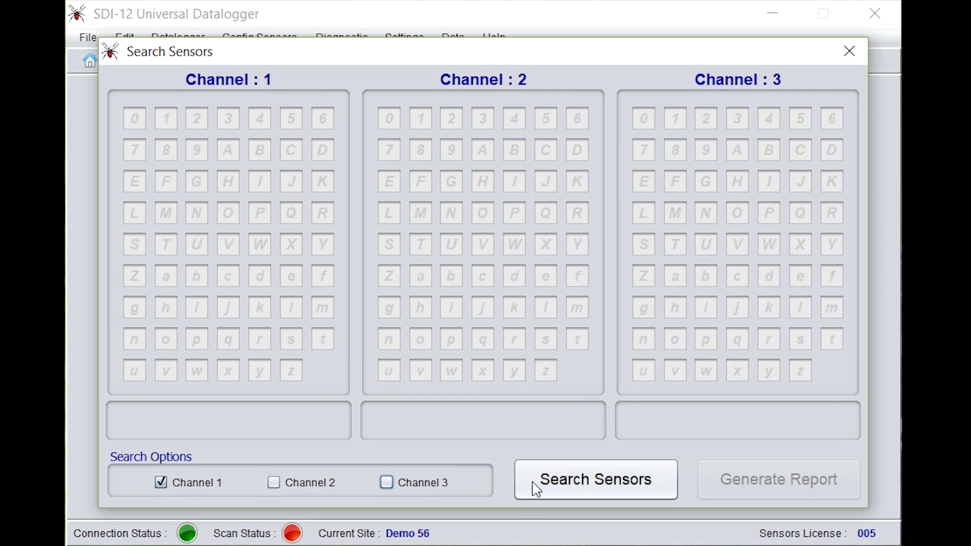
click(580, 494)
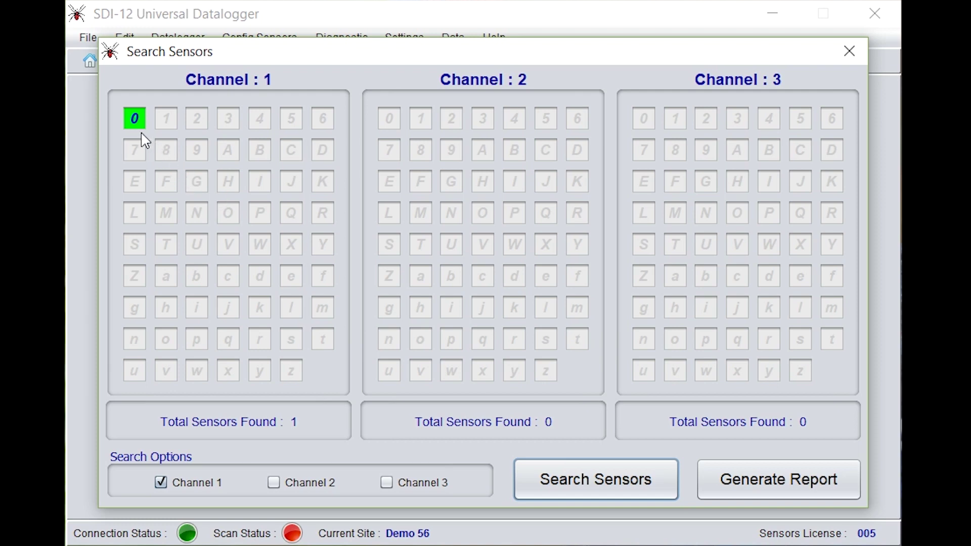
click(850, 51)
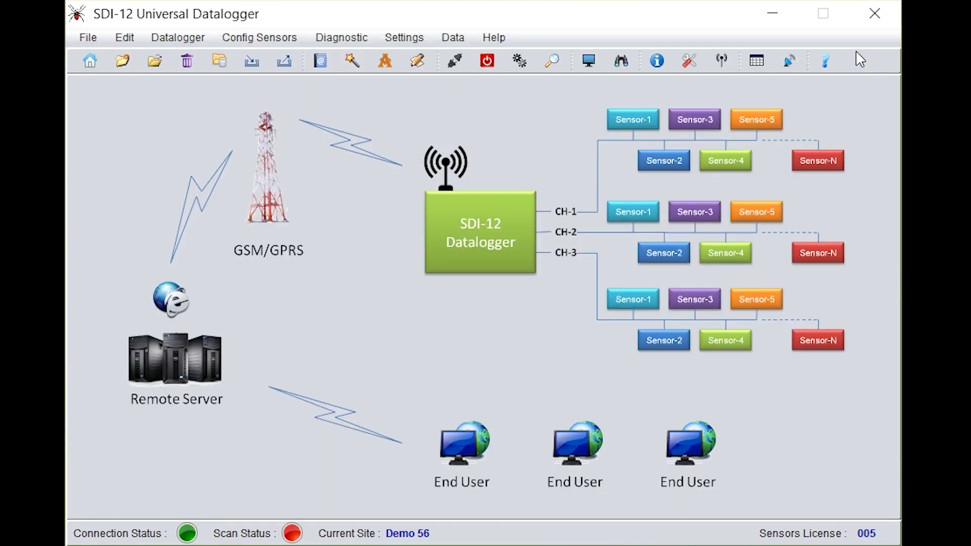
- Assign address A to the single sensor connected to the SDI-12 bus on CH-1
click(115, 43)
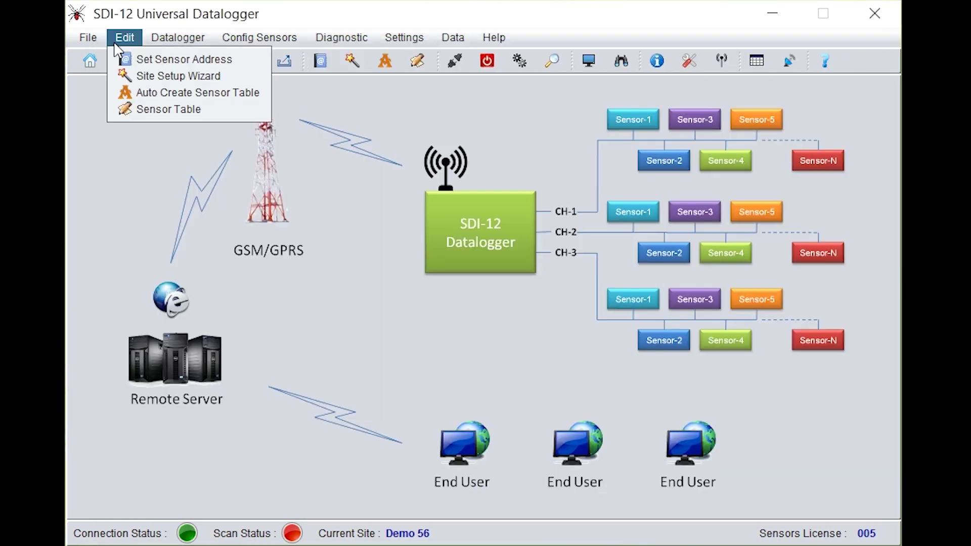
click(138, 55)
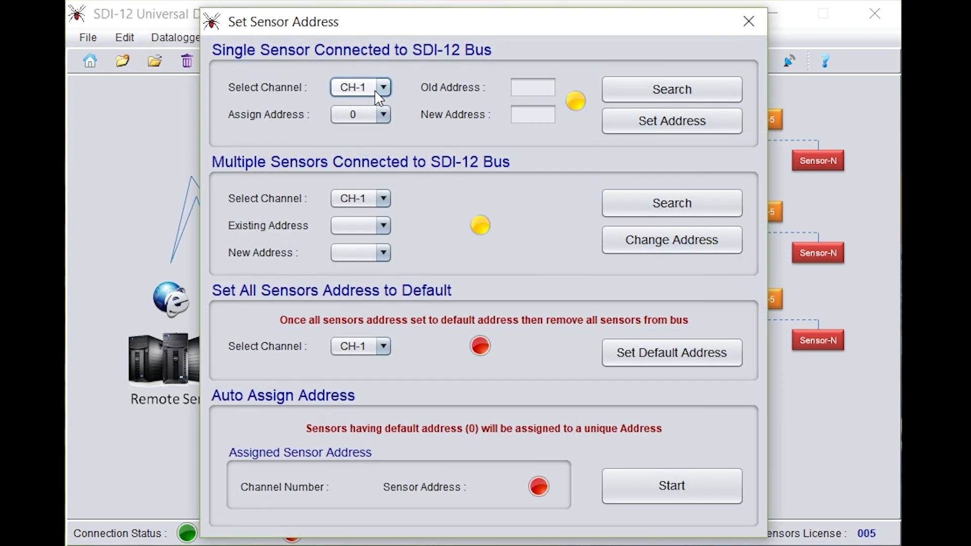
click(375, 90)
click(375, 92)
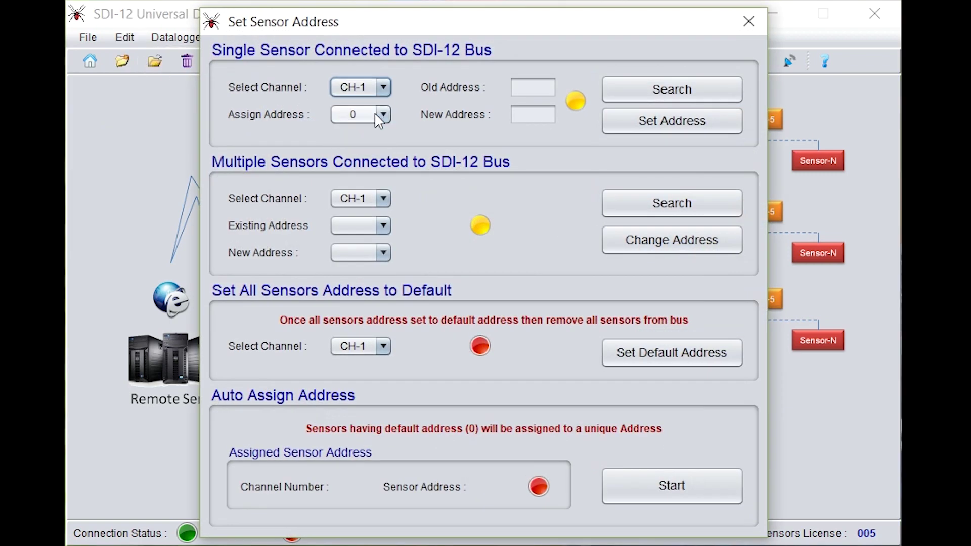
click(376, 115)
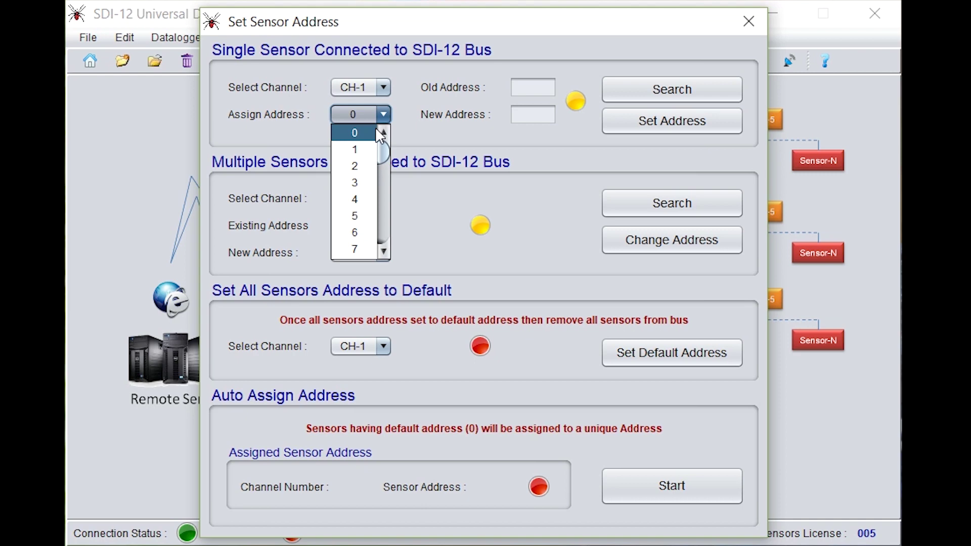
mouse_move(386, 163)
mouse_down()
mouse_move(384, 183)
mouse_move(376, 172)
mouse_up()
click(362, 219)
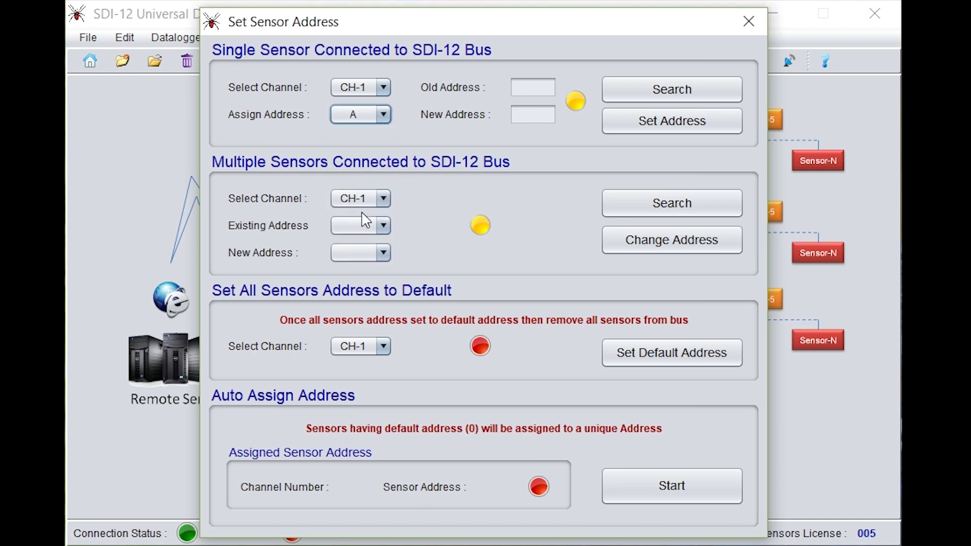
click(683, 128)
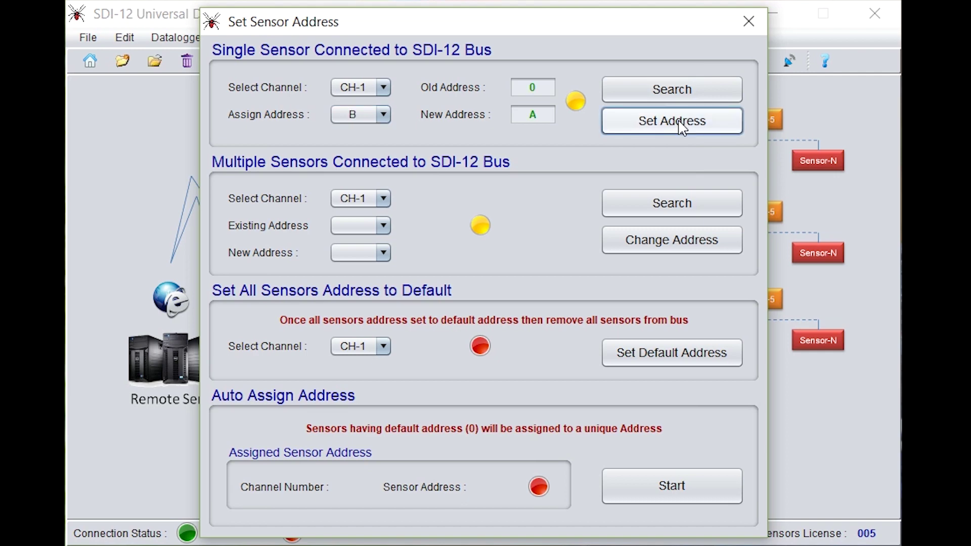
click(749, 22)
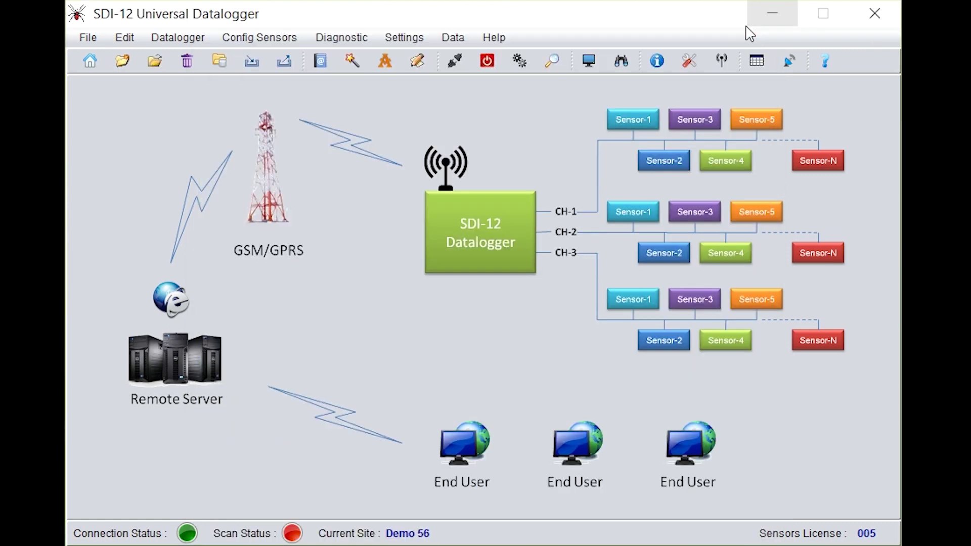
- Repeat the sensor search on Channel 1 alone to check the sensor's newly assigned address
click(621, 62)
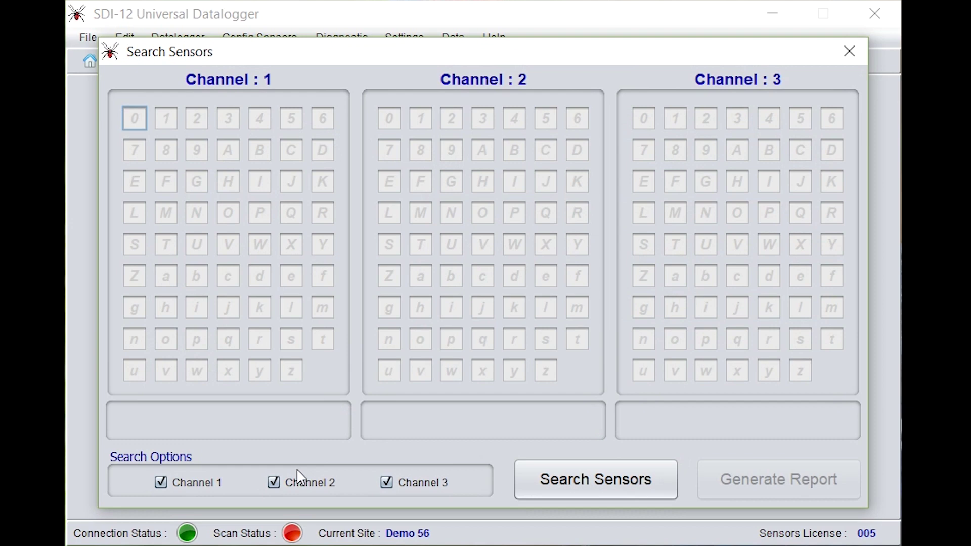
click(274, 482)
click(387, 483)
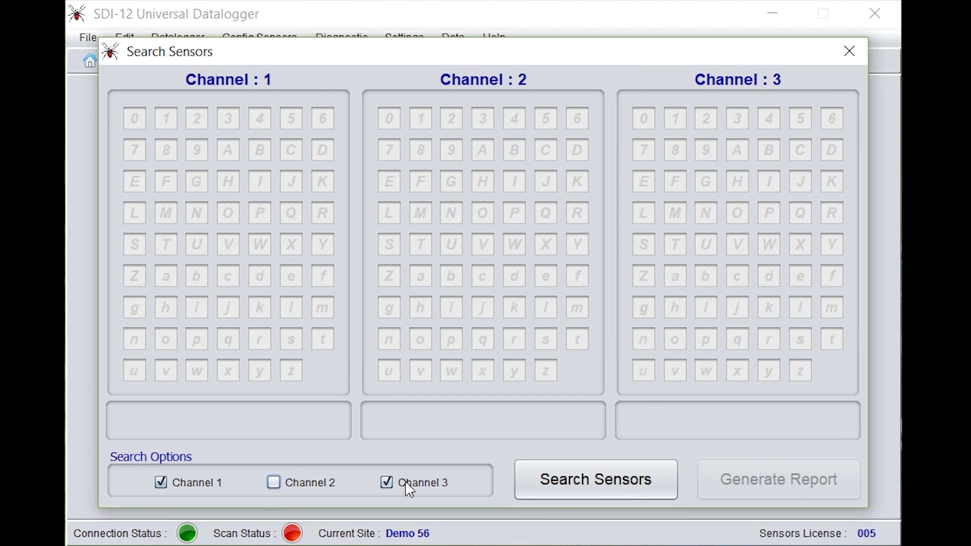
click(577, 492)
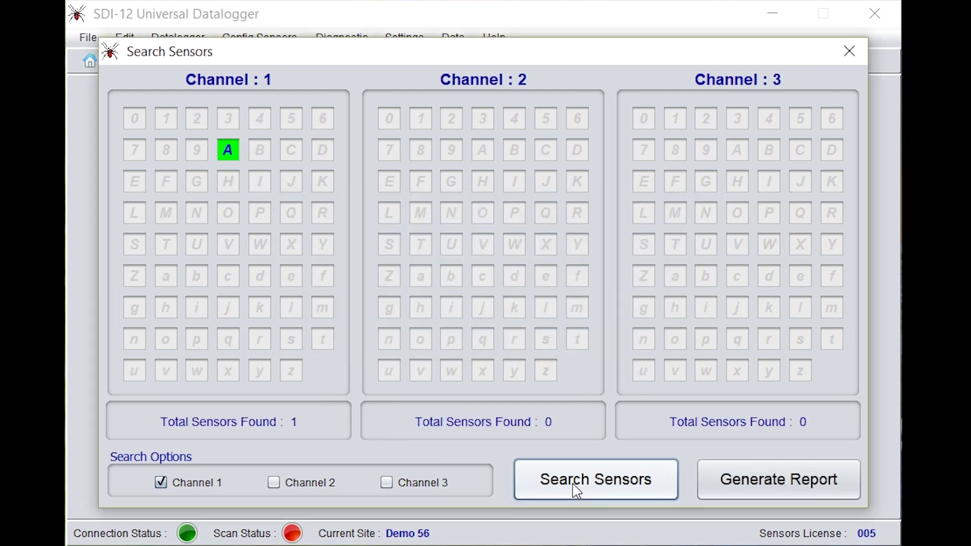
click(853, 56)
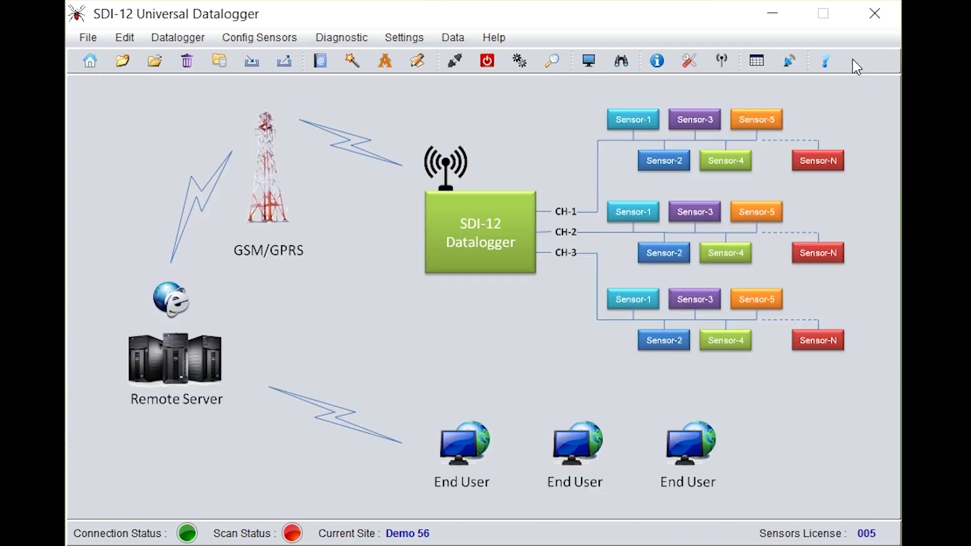
- Open the site's sensor table with Channel-1 as the selected channel
click(125, 37)
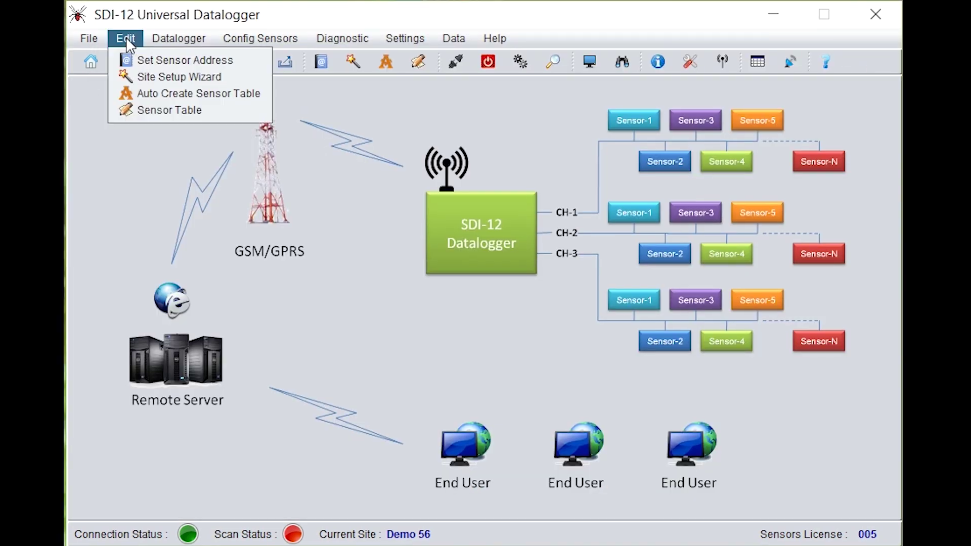
click(163, 109)
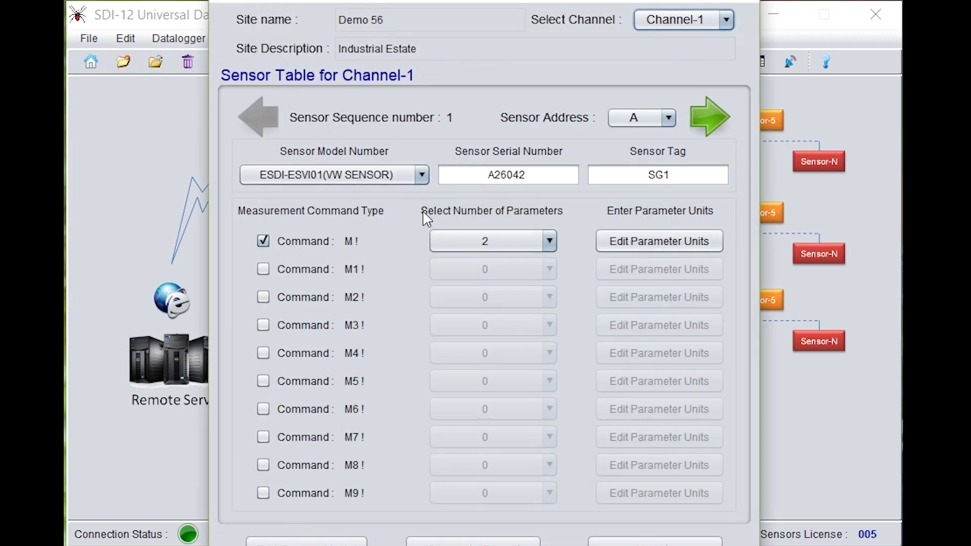
click(691, 20)
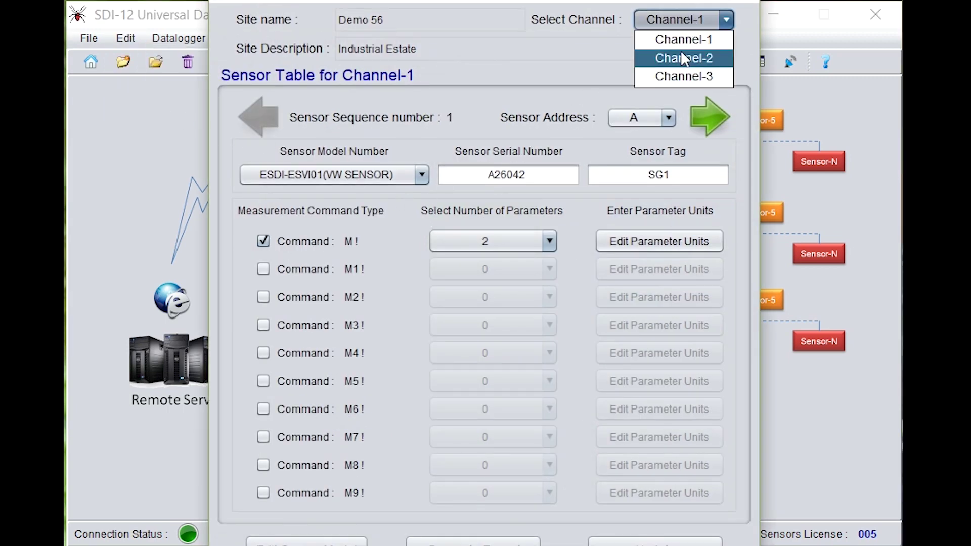
click(683, 40)
- Browse the available sensor models and choose ESDI-ESVI01(VW SENSOR) for sensor 1 on Channel-1
click(421, 175)
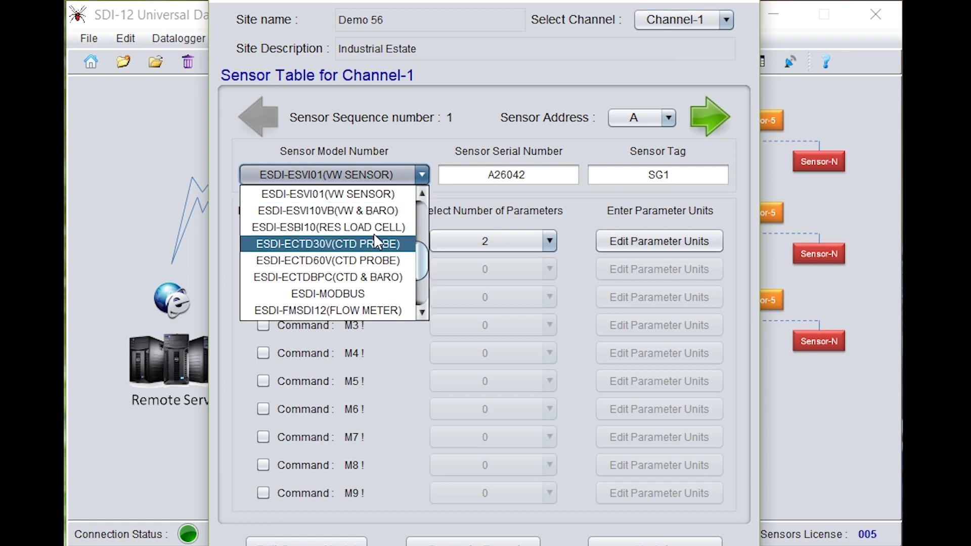
scroll(377, 242, down, 4)
scroll(346, 243, up, 2)
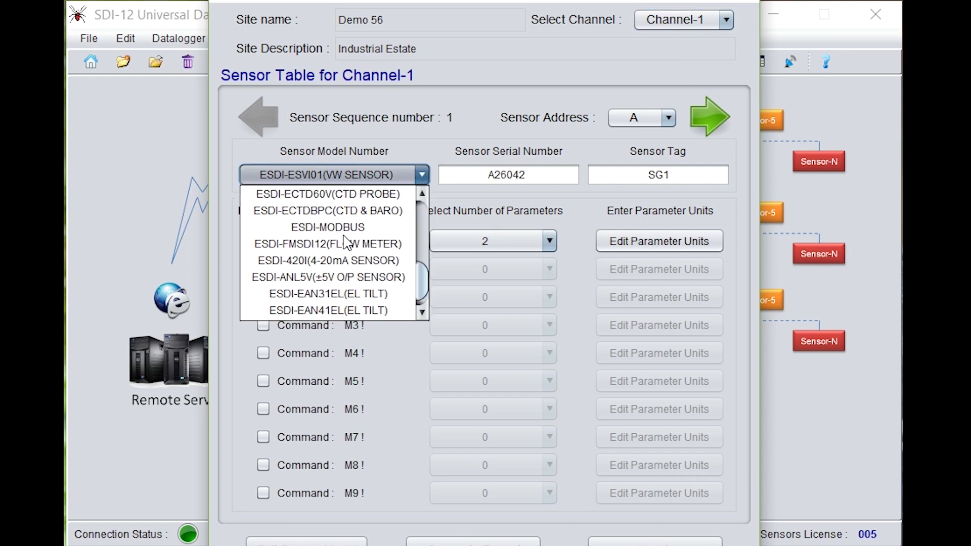
scroll(345, 243, up, 2)
scroll(346, 244, down, 3)
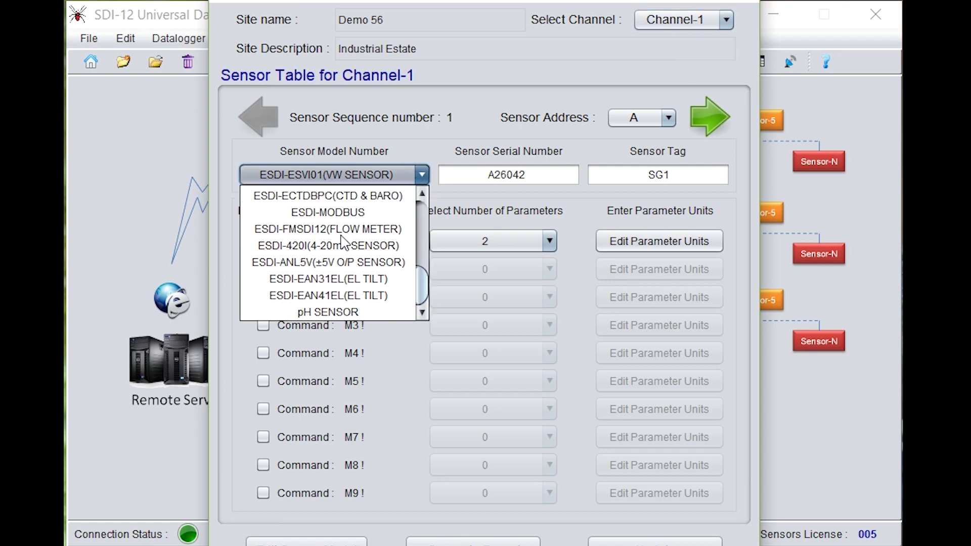
scroll(344, 242, up, 3)
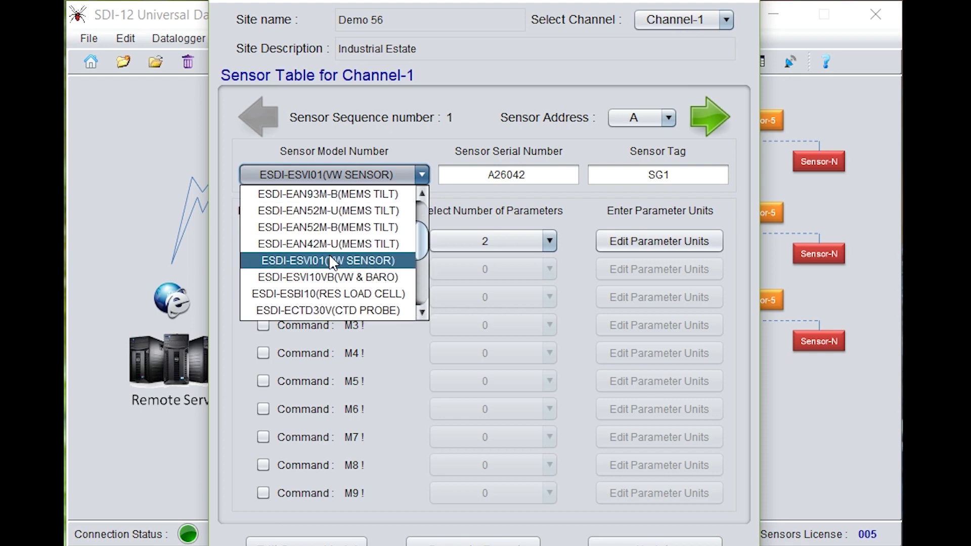
scroll(330, 260, up, 1)
scroll(329, 261, up, 1)
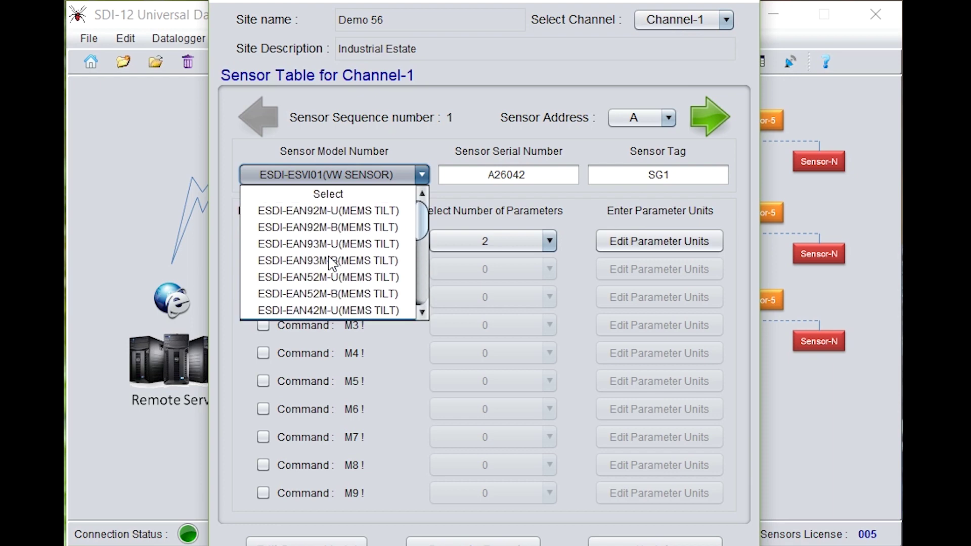
scroll(330, 261, down, 2)
click(328, 228)
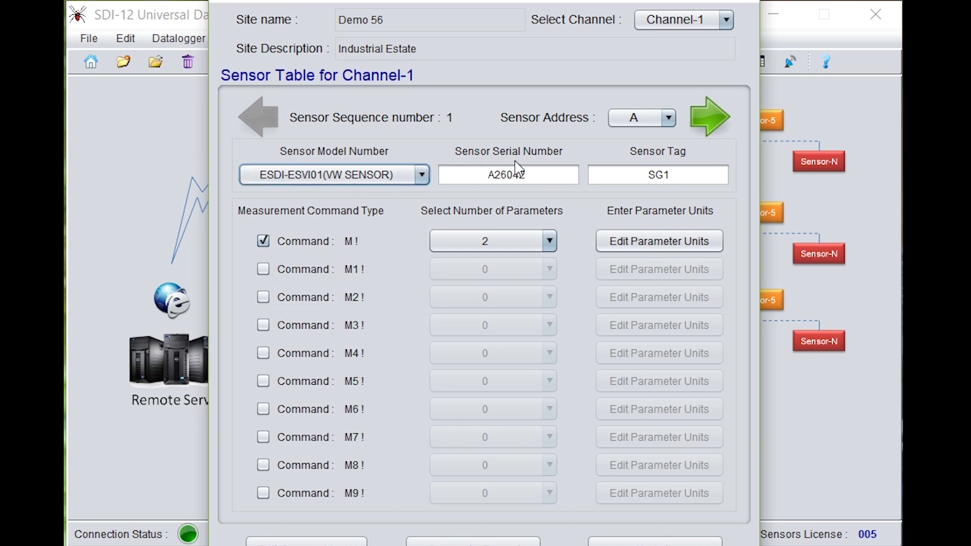
- Enter serial number A26042 and sensor tag SG1 for sensor 1
drag(527, 175, 460, 178)
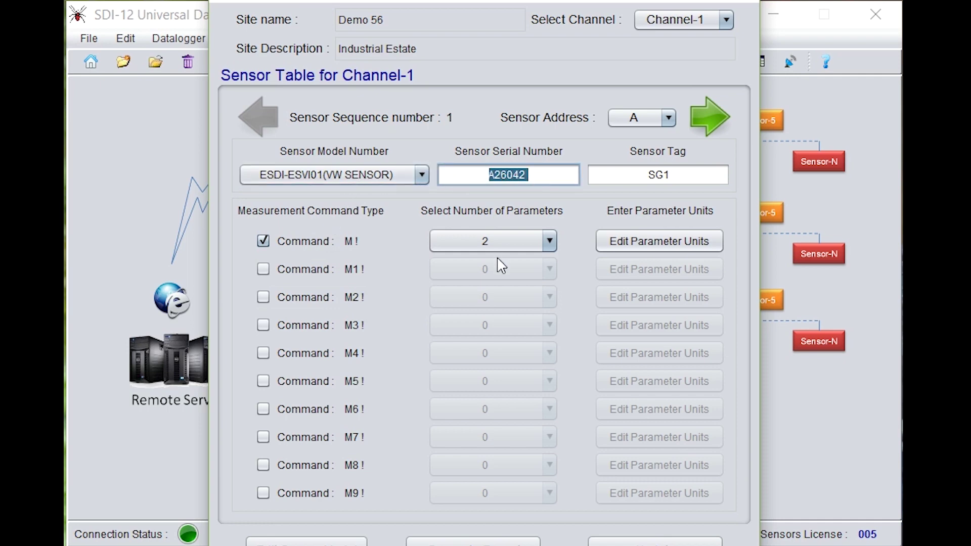
text(A)
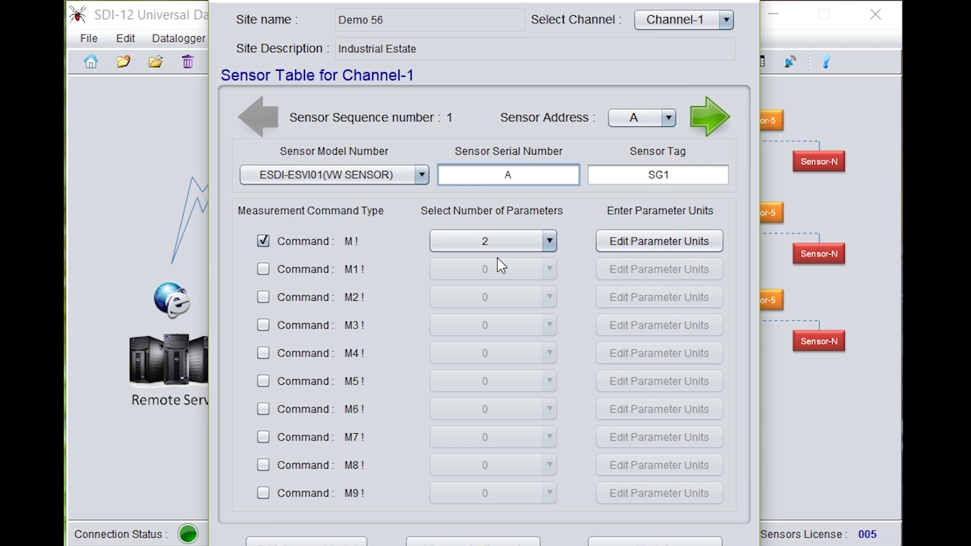
text(26043)
key(BackSpace)
text(442)
key(BackSpace)
key(BackSpace)
text(2)
drag(676, 175, 643, 173)
text(SG1)
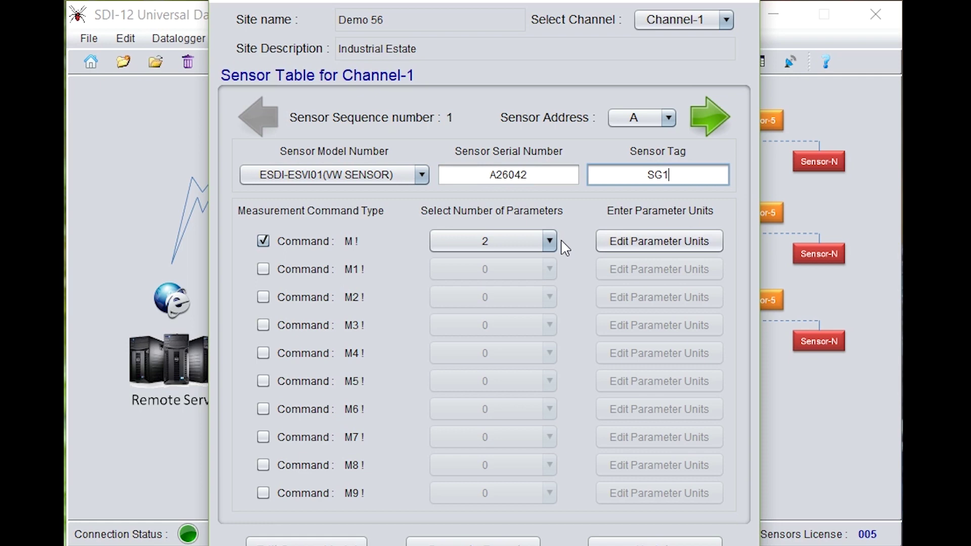
- Keep two parameters for measurement command M! and define parameter 1 as strain in micro strain
click(546, 244)
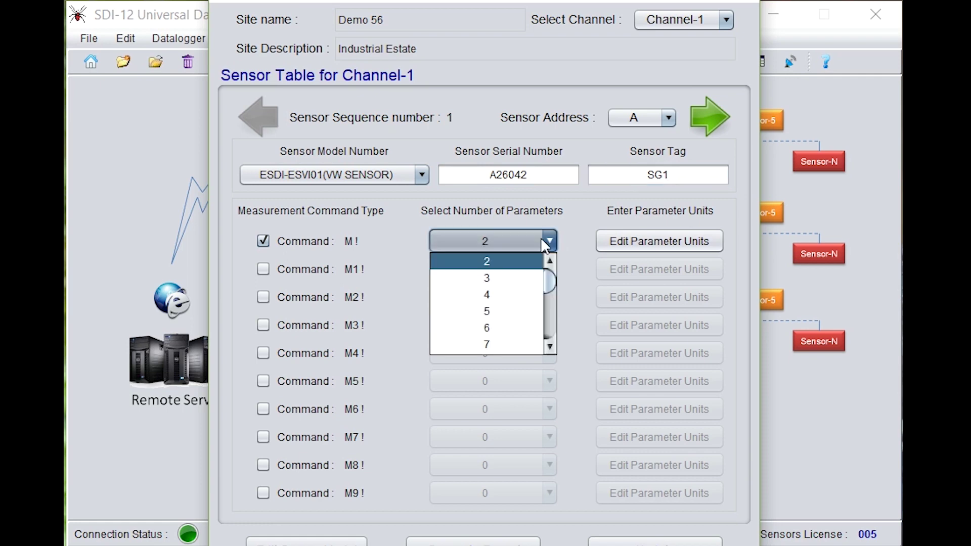
click(544, 241)
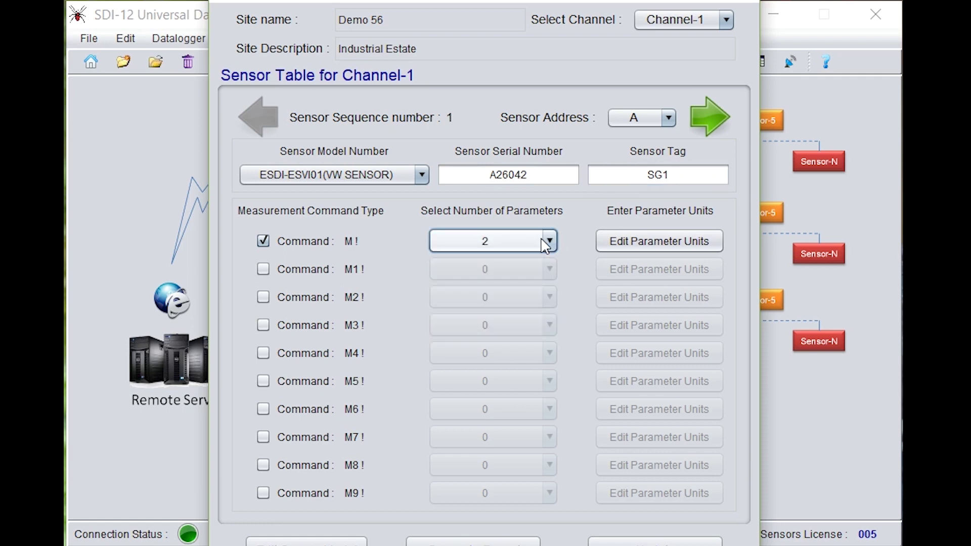
click(644, 248)
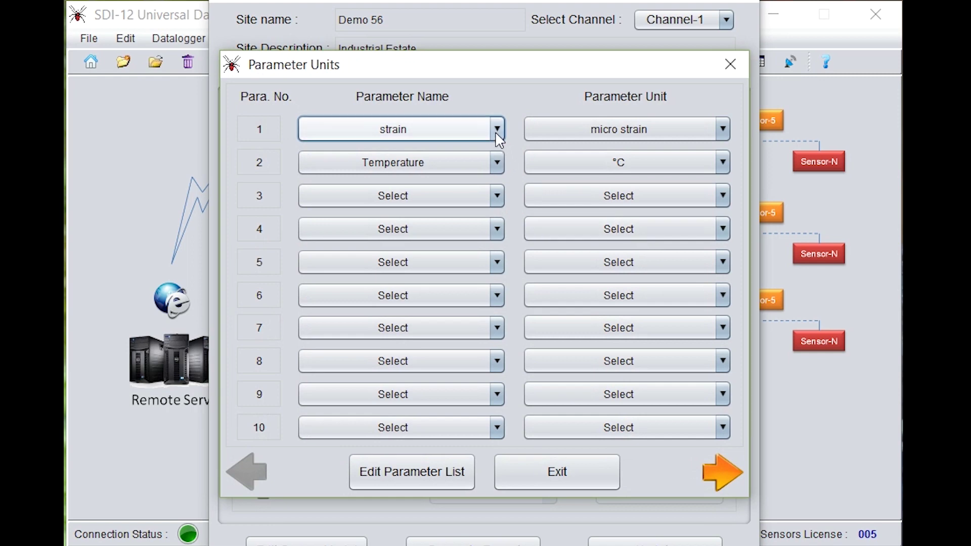
click(497, 131)
click(435, 153)
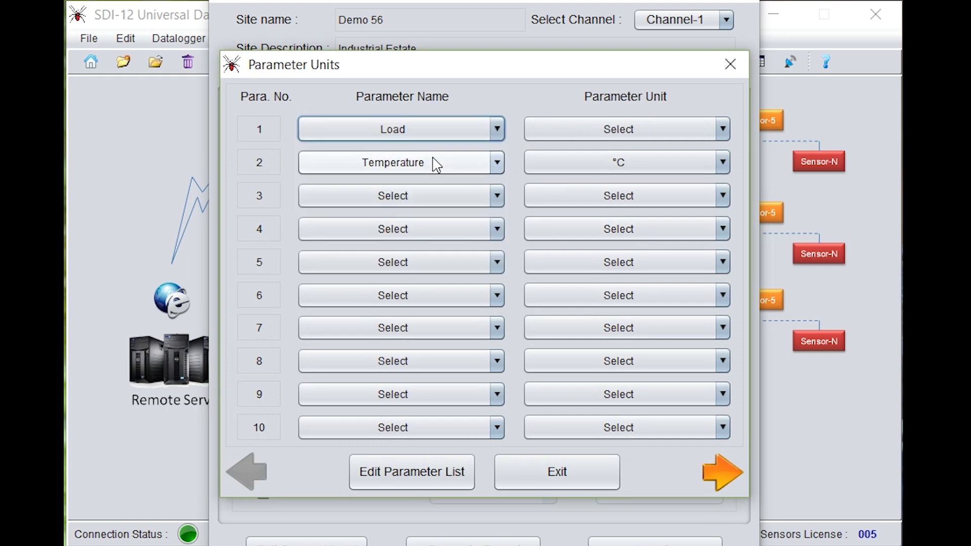
click(445, 128)
click(431, 167)
click(575, 136)
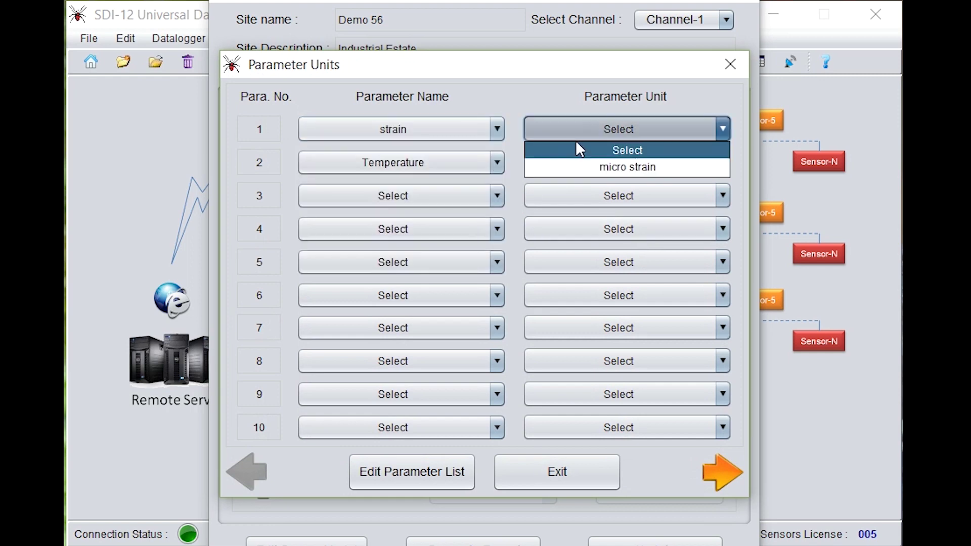
click(590, 168)
- Define parameter 2 as Temperature in °C and close the parameter units
click(497, 162)
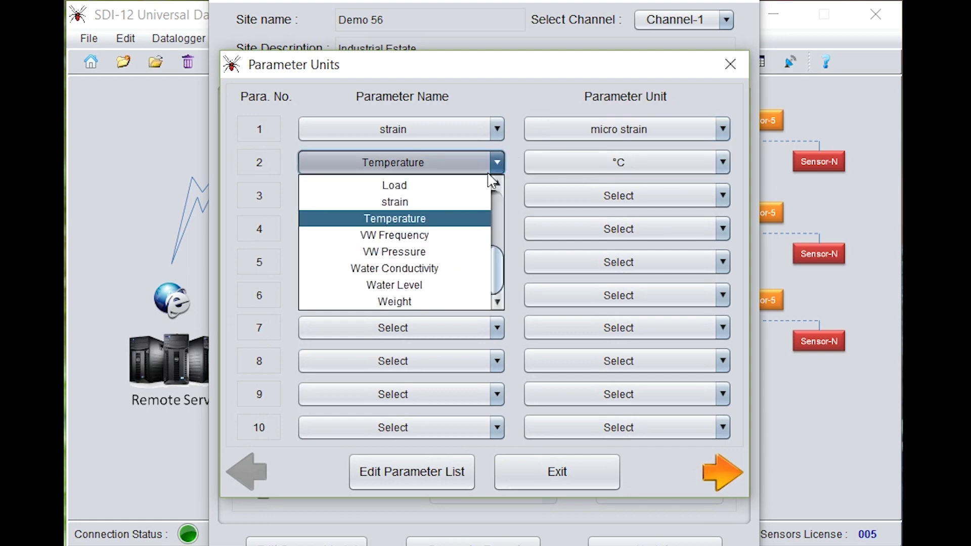
scroll(483, 185, up, 4)
scroll(415, 248, down, 2)
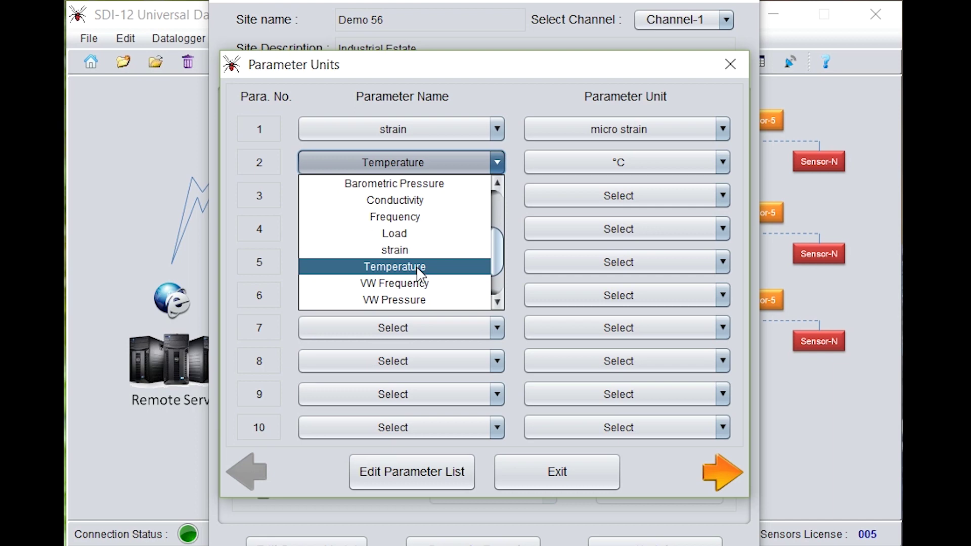
click(419, 273)
click(581, 167)
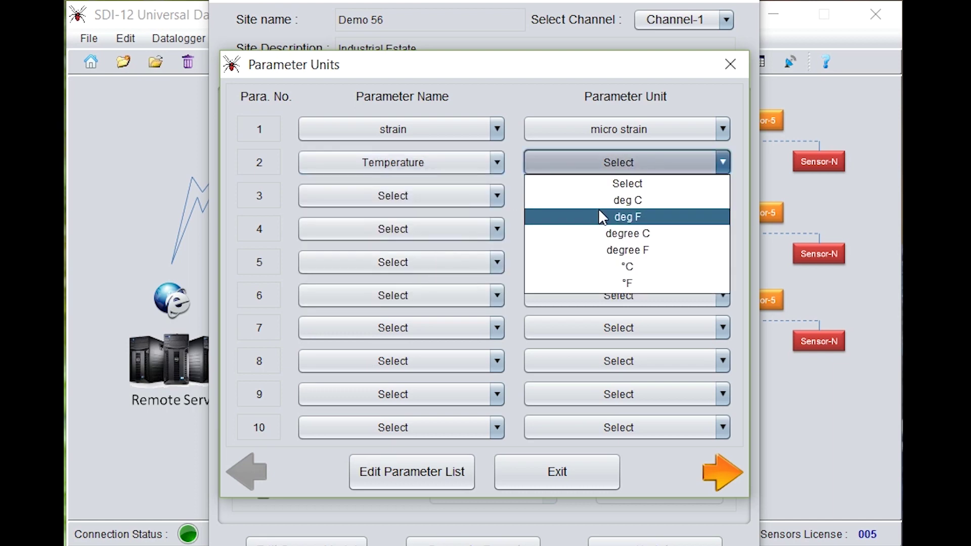
click(616, 266)
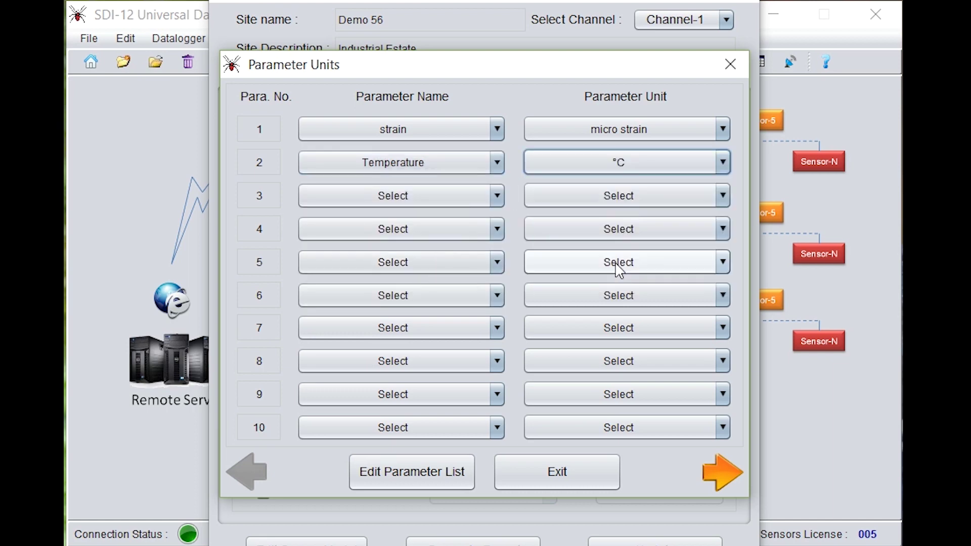
click(537, 480)
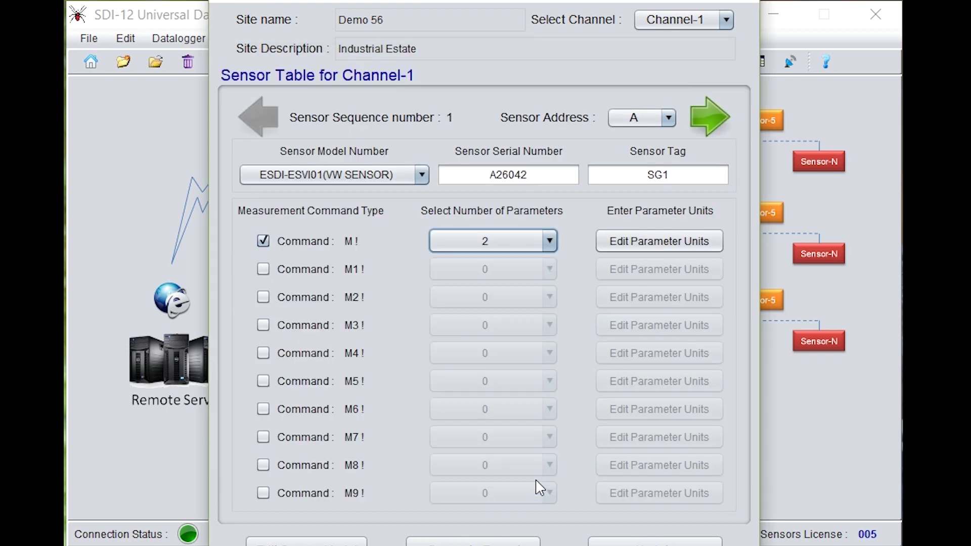
- Glance at the second sensor's entry, return to sensor 1, and update the sensor table, agreeing to erase the datalogger memory
click(717, 122)
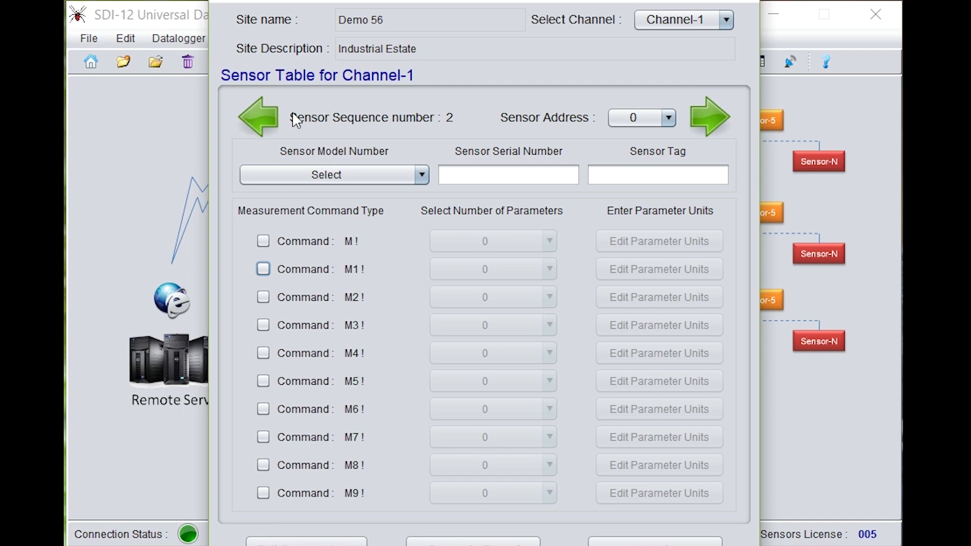
click(260, 109)
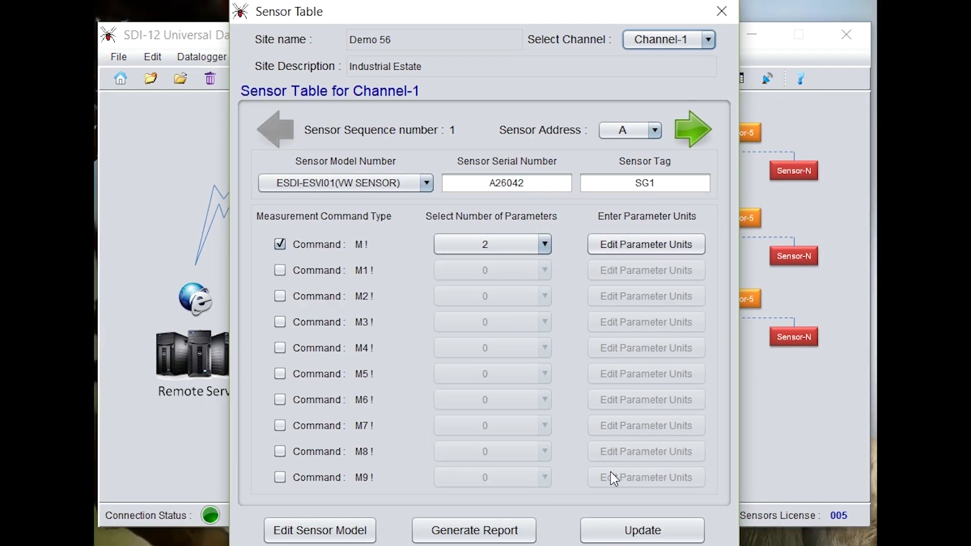
click(630, 529)
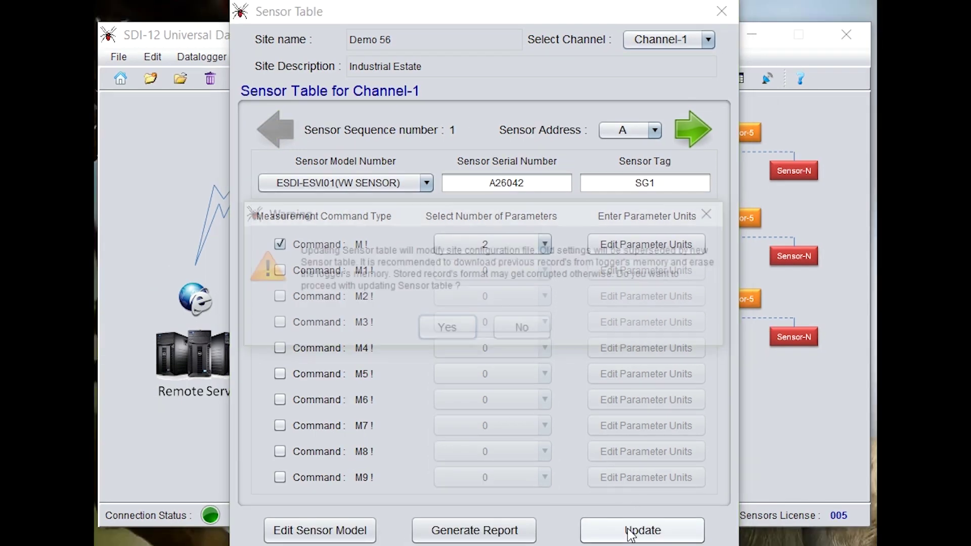
click(445, 331)
click(449, 333)
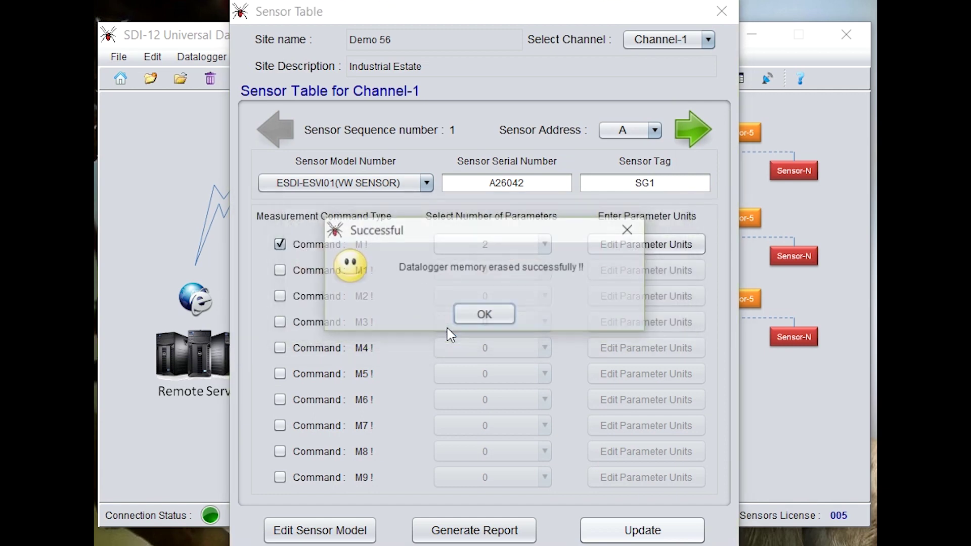
click(473, 320)
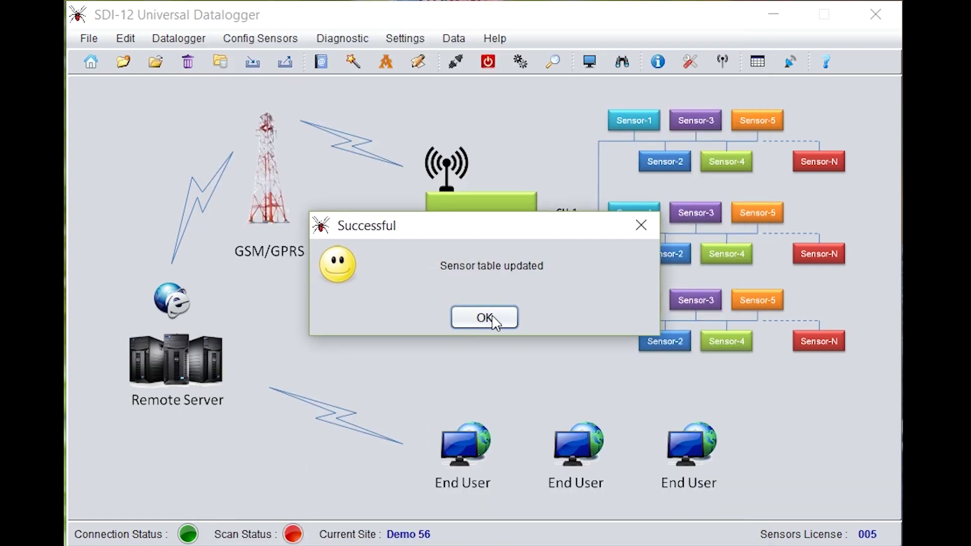
click(485, 318)
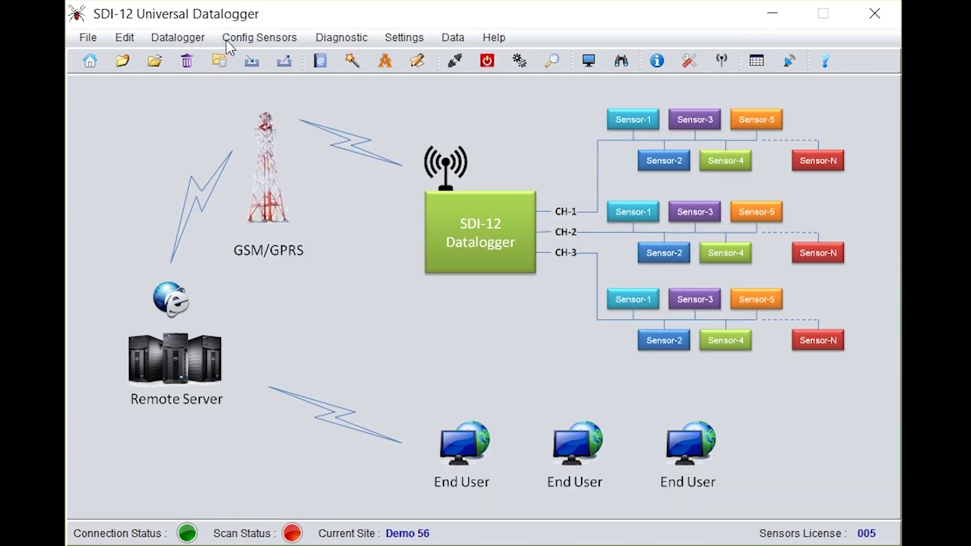
- Open the ESDI-ESVI01 sensor configuration and read the current settings of the sensor at CH-1, address A
click(255, 41)
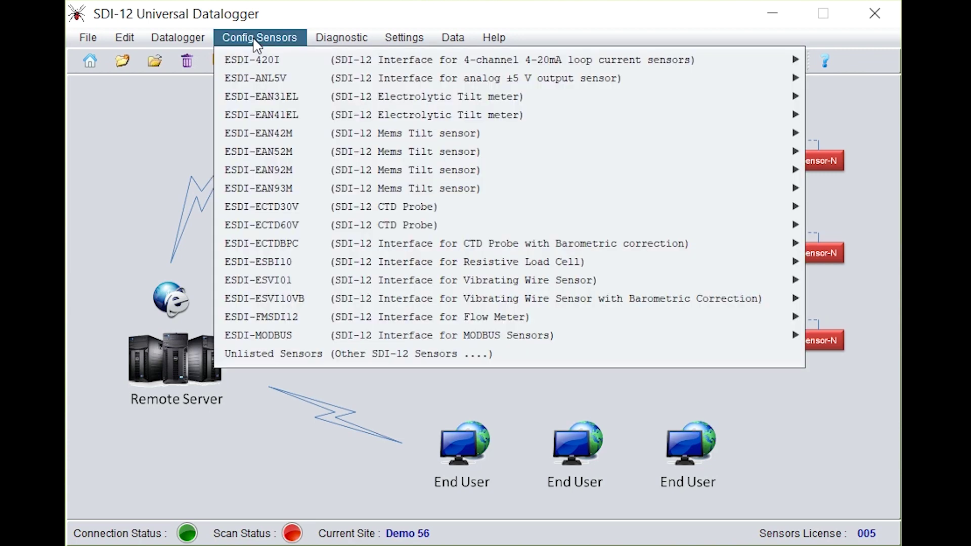
mouse_move(298, 268)
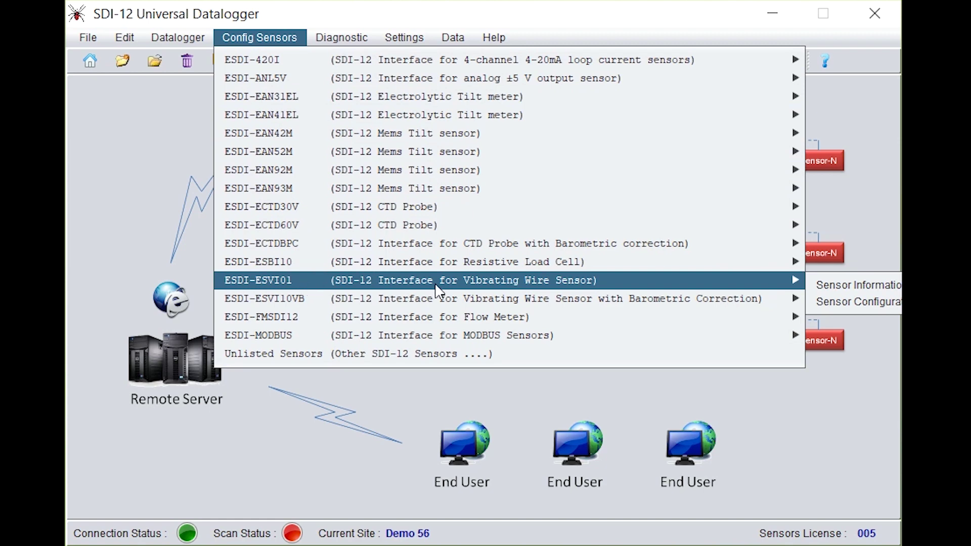
click(835, 305)
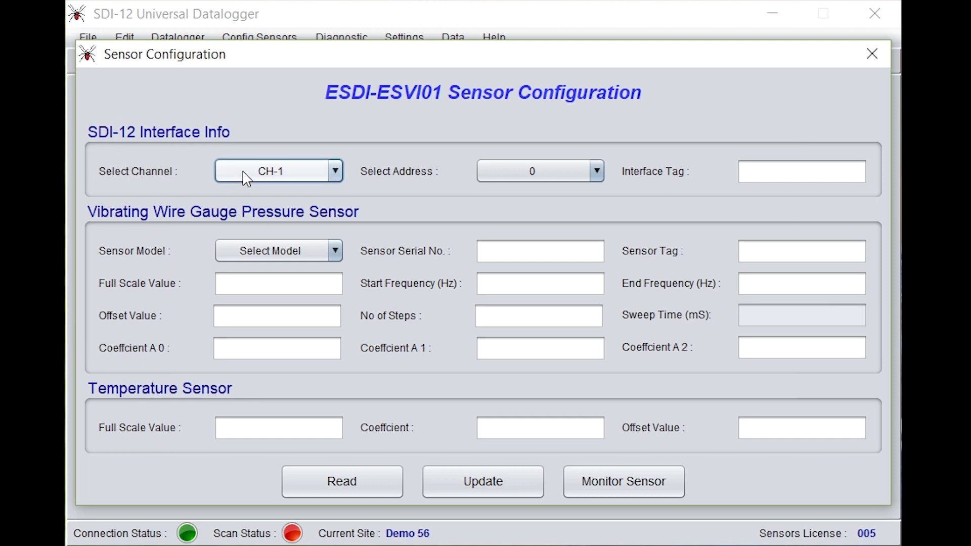
click(243, 173)
click(244, 172)
click(514, 185)
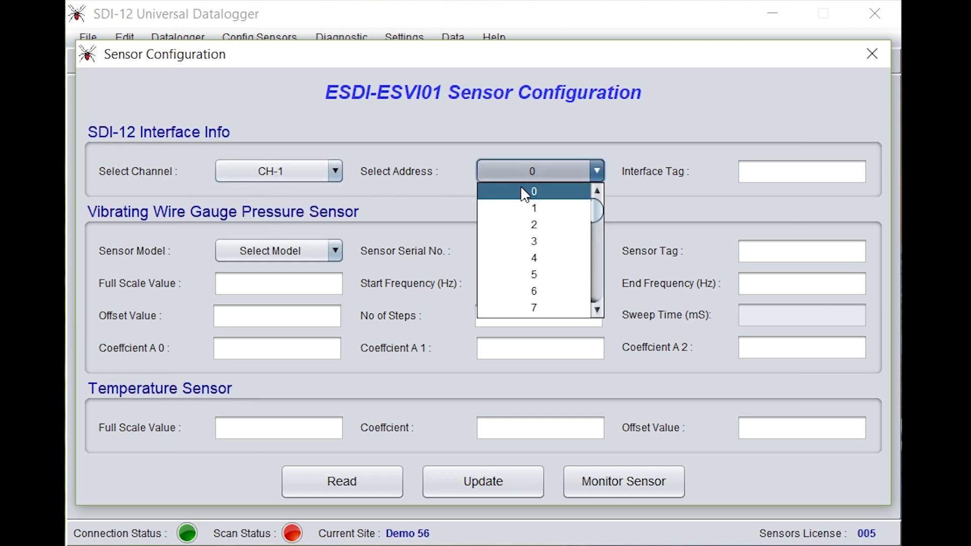
scroll(529, 232, down, 3)
click(530, 214)
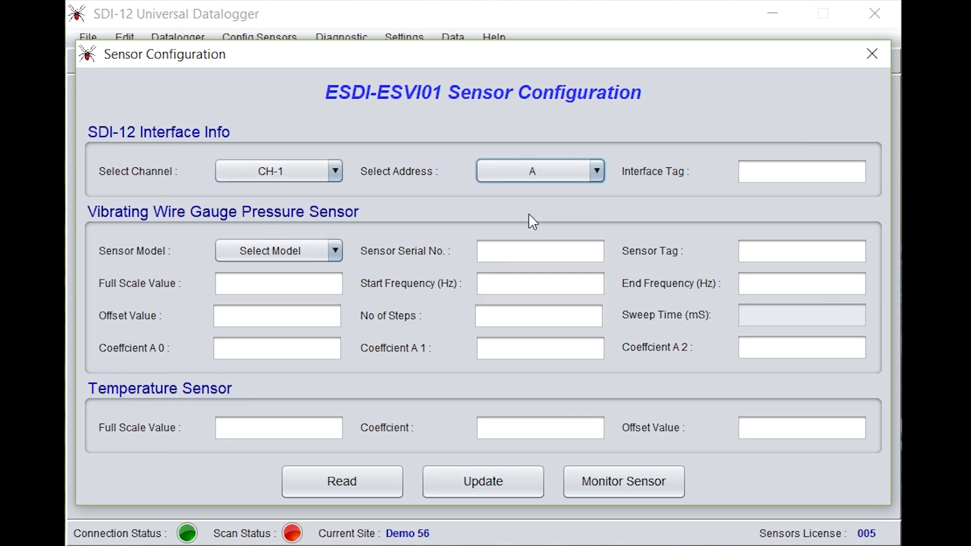
click(351, 485)
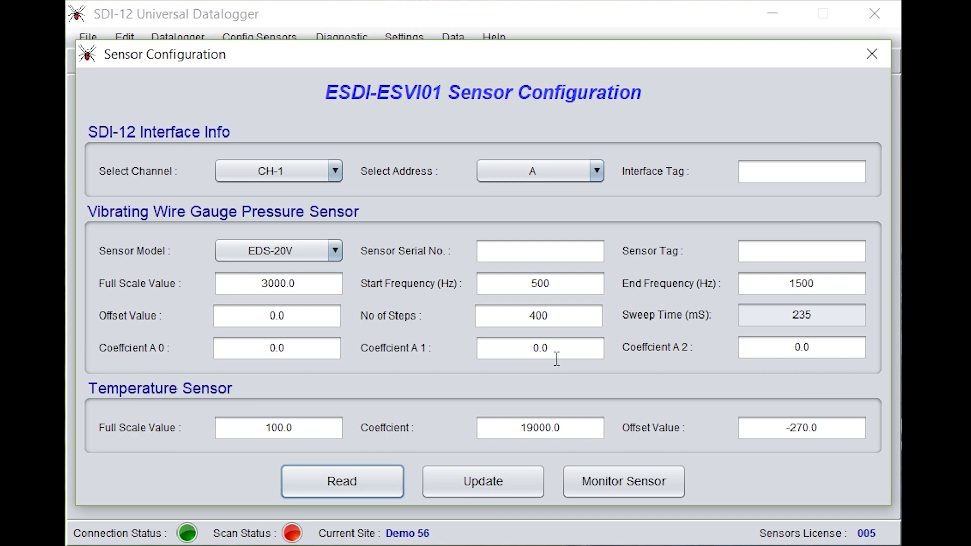
- Set the vibrating wire sensor's Coefficient A 1 to 0.003967 and update the sensor settings
click(557, 357)
text(0)
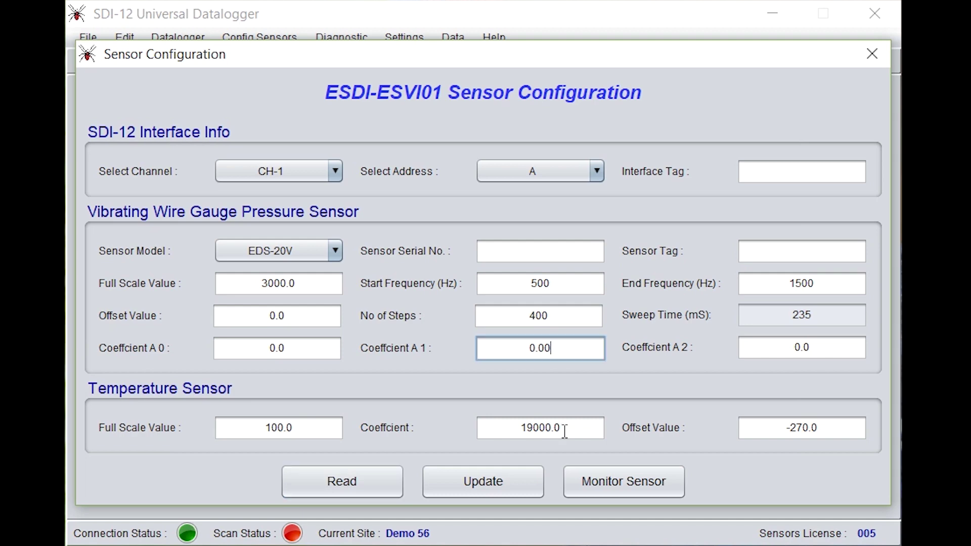
text(3967)
click(485, 479)
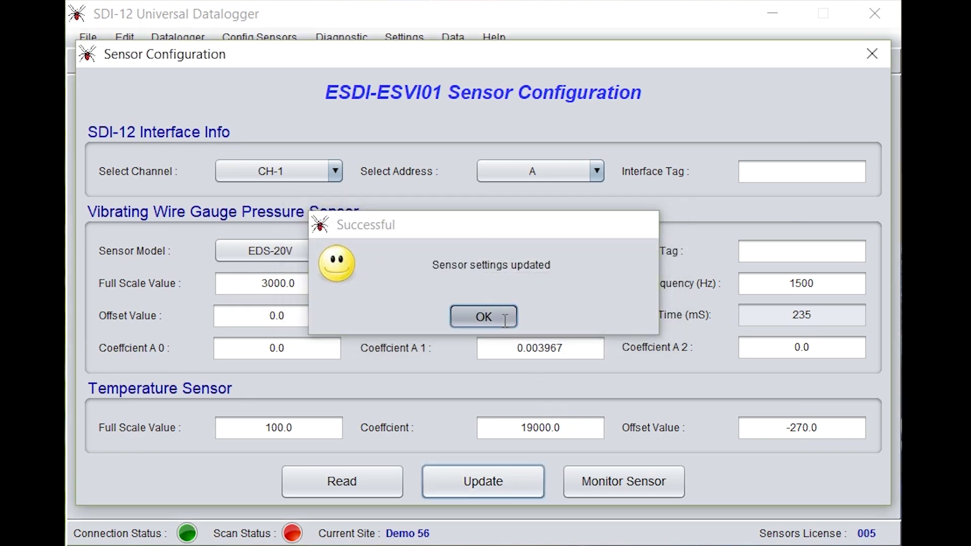
click(505, 320)
- Start monitoring the sensor at Channel 1, address A, with measurement command type M
click(598, 489)
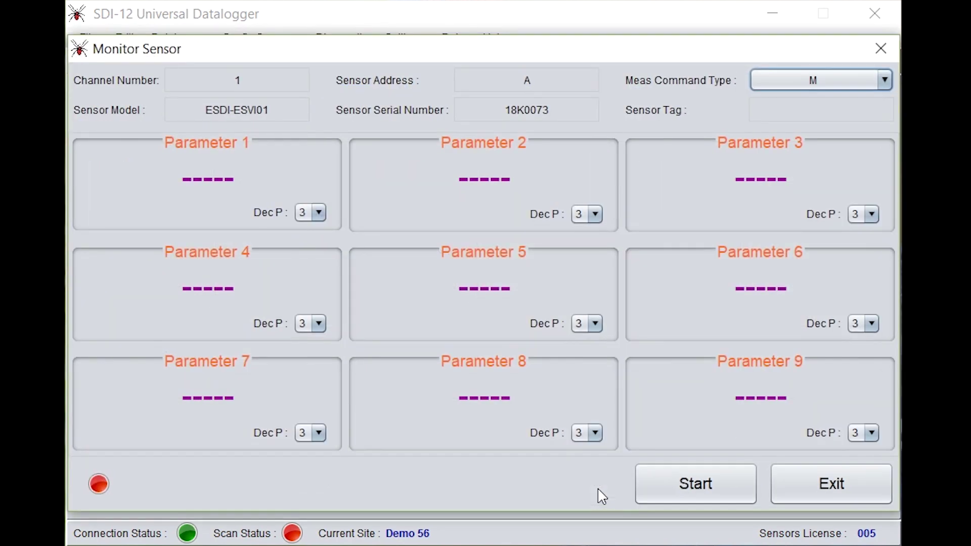
click(706, 501)
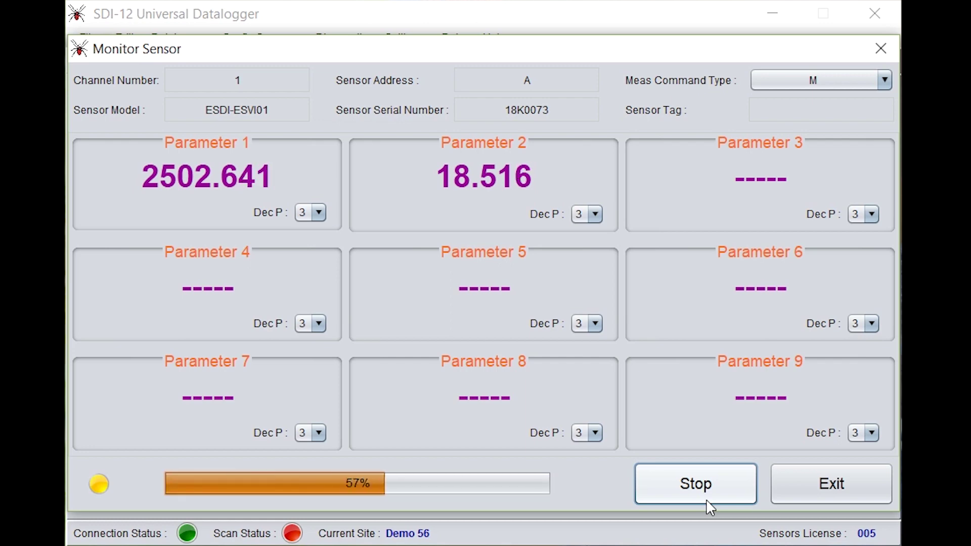
- Stop monitoring, set the vibrating wire sensor's Offset Value to -2502.64 and update the sensor settings
click(706, 499)
click(832, 492)
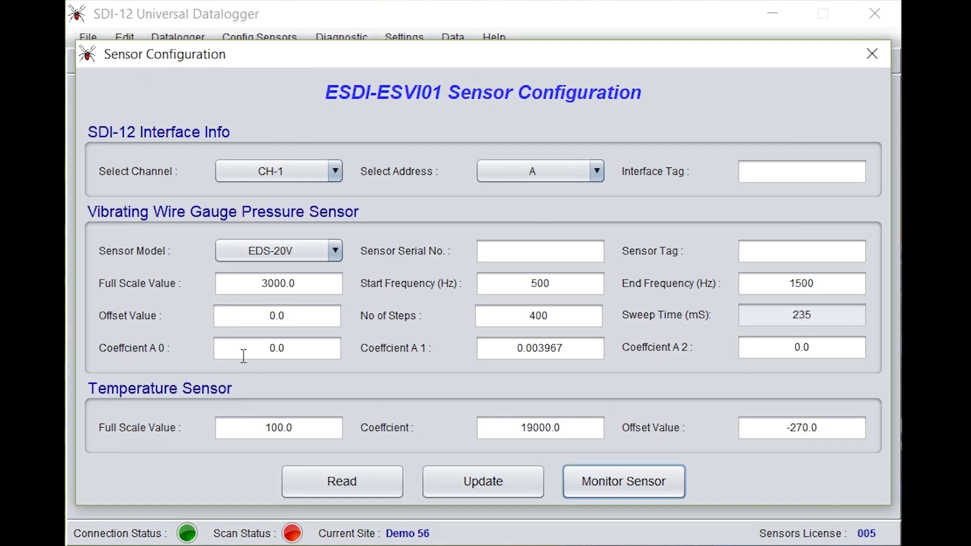
drag(294, 317, 251, 316)
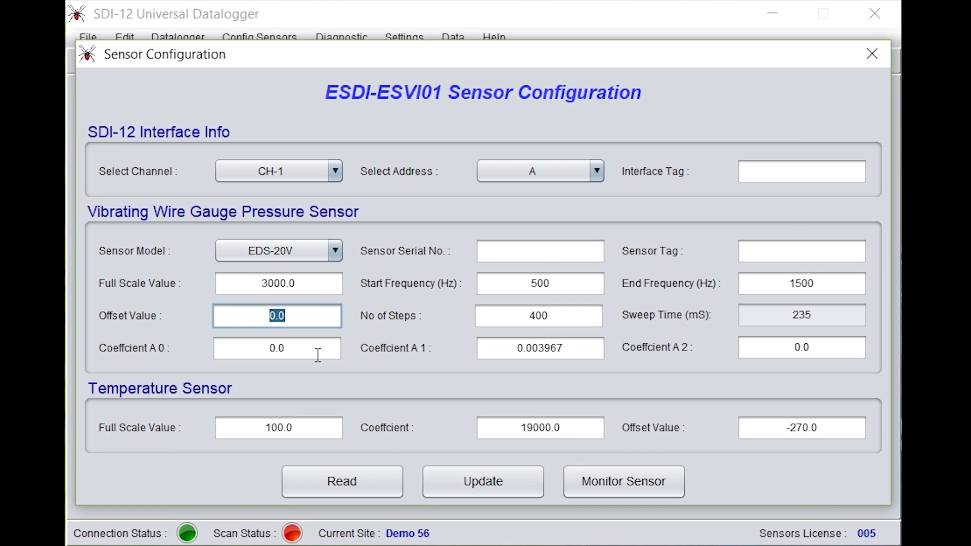
key(BackSpace)
text(-2502.64)
click(473, 485)
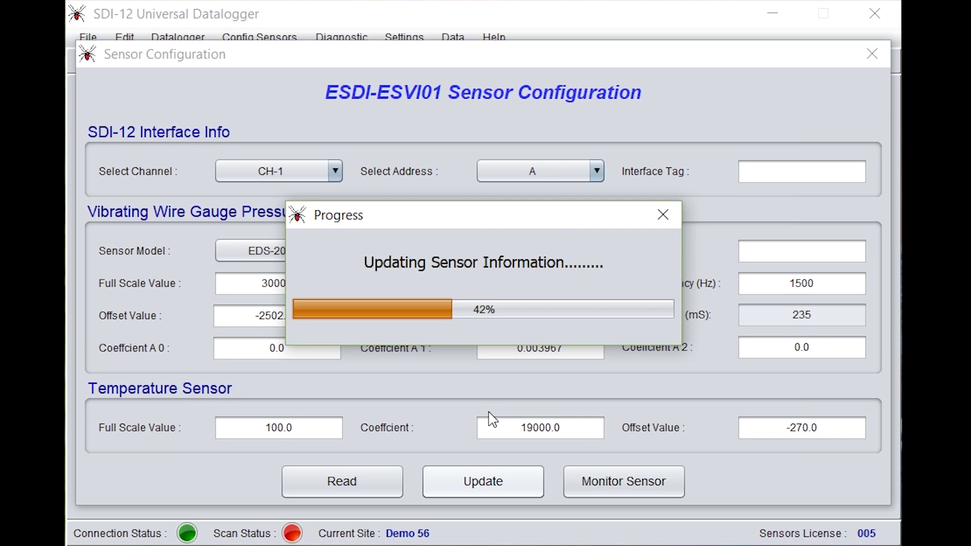
click(479, 318)
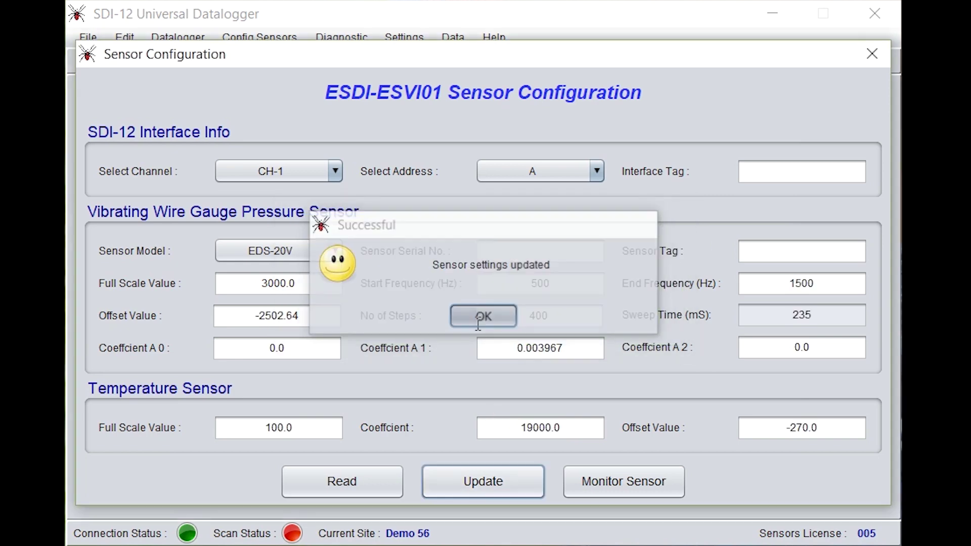
- Monitor the sensor again to check the offset-corrected readings, stop it, and close the sensor configuration
click(623, 478)
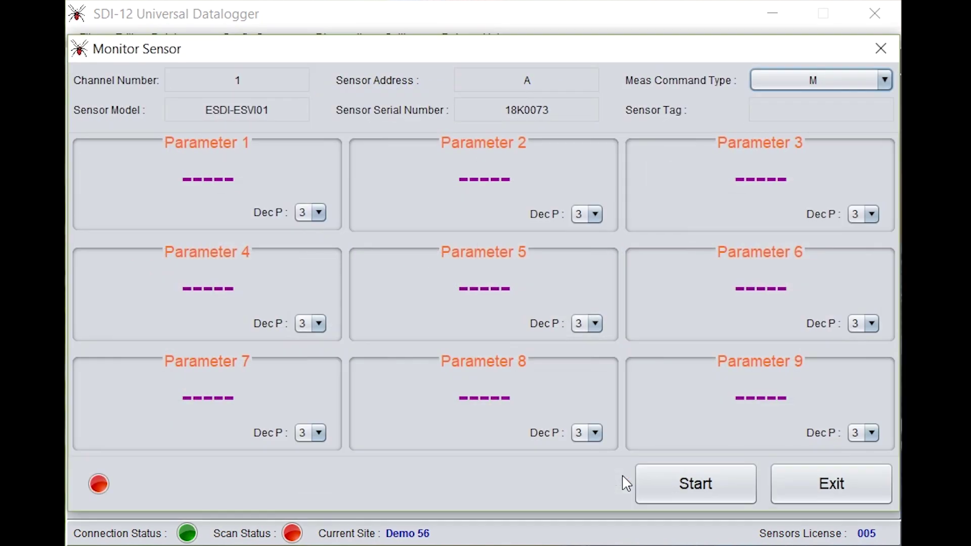
click(685, 486)
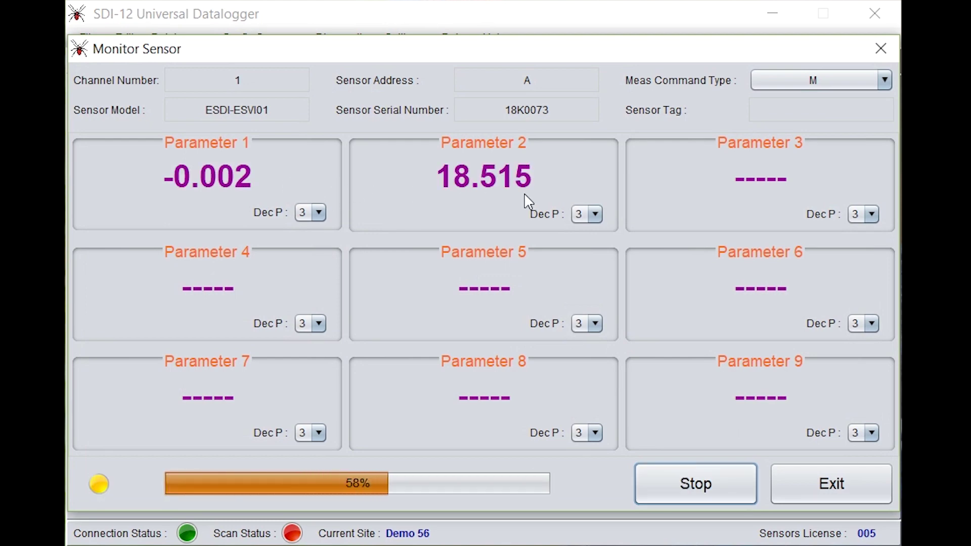
click(732, 495)
click(817, 496)
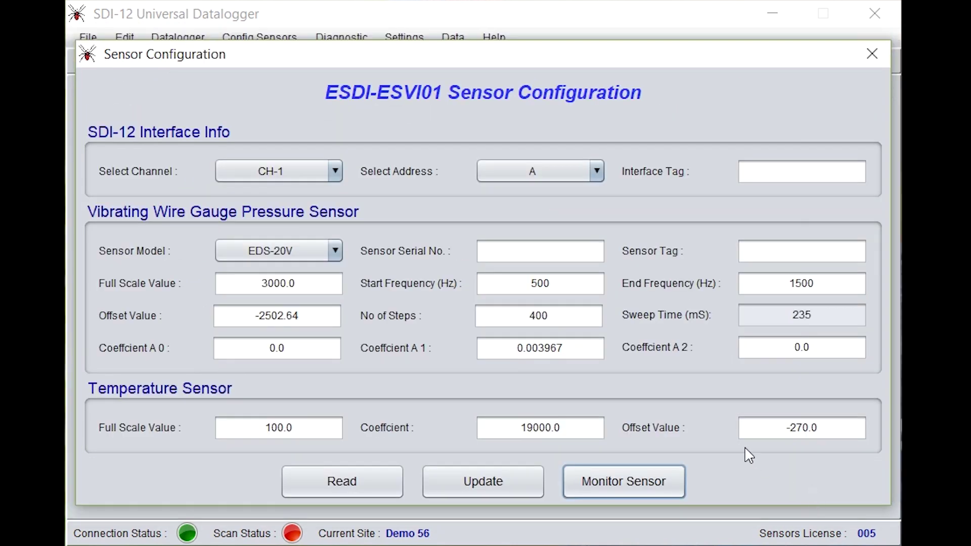
click(872, 56)
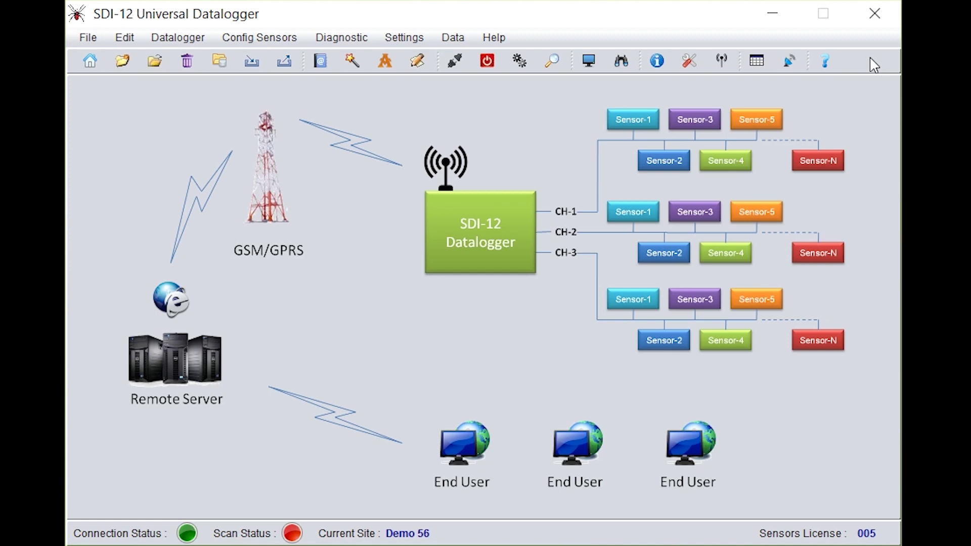
- Open the logger setup, synchronise the logger's date and time with the PC, and keep the SDI-12 bus power option at Logger Powered
click(363, 40)
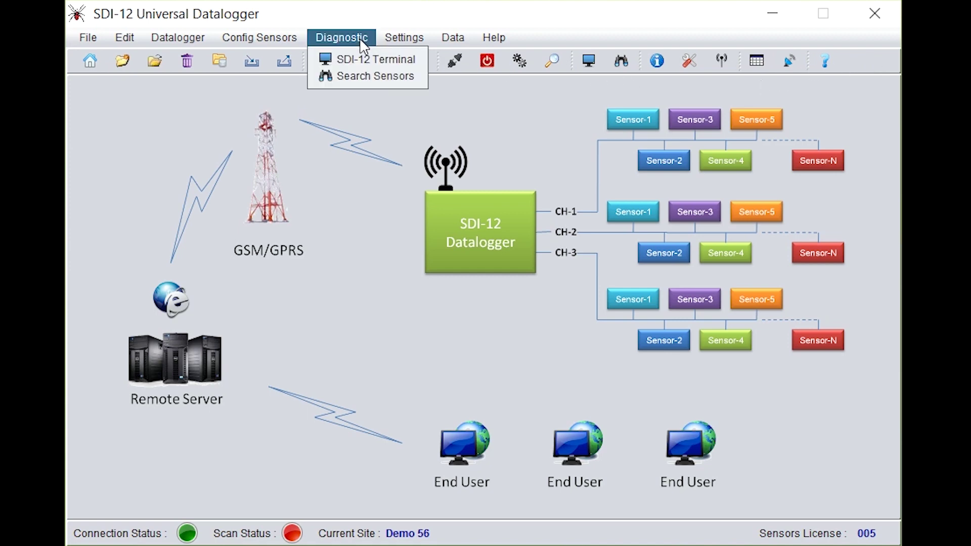
mouse_move(388, 44)
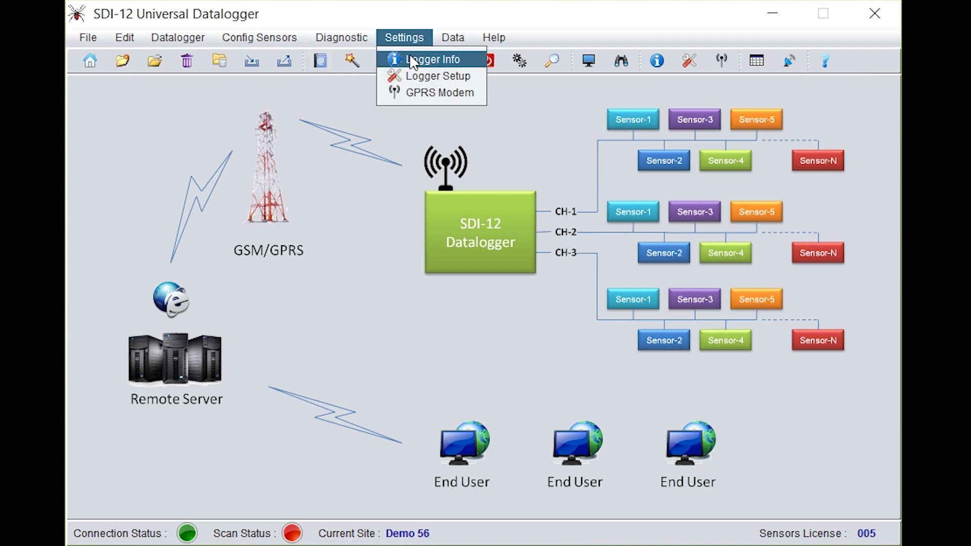
click(415, 80)
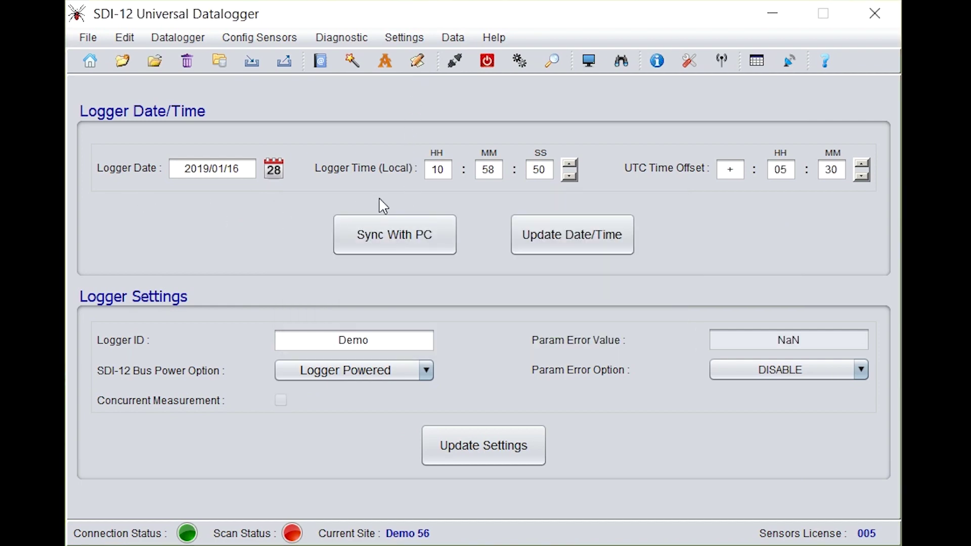
click(398, 249)
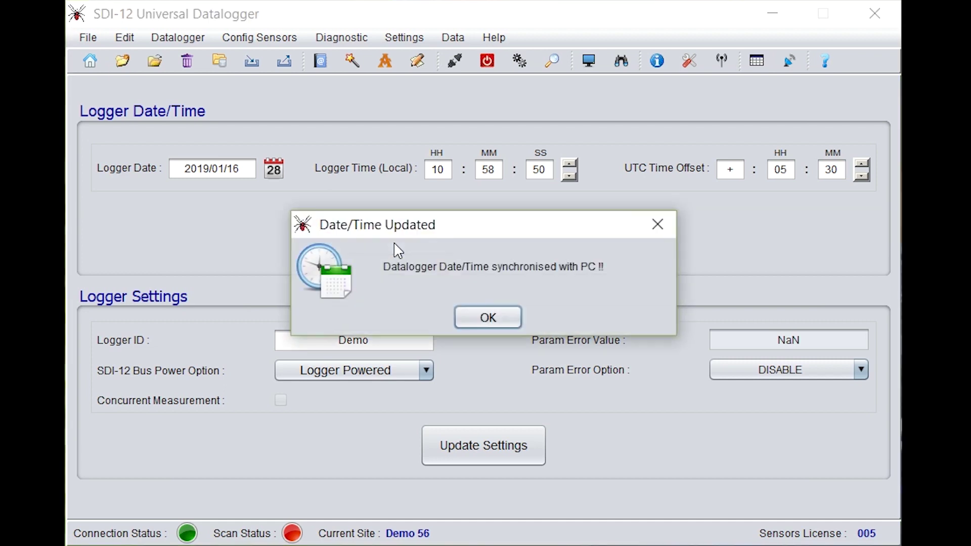
click(471, 321)
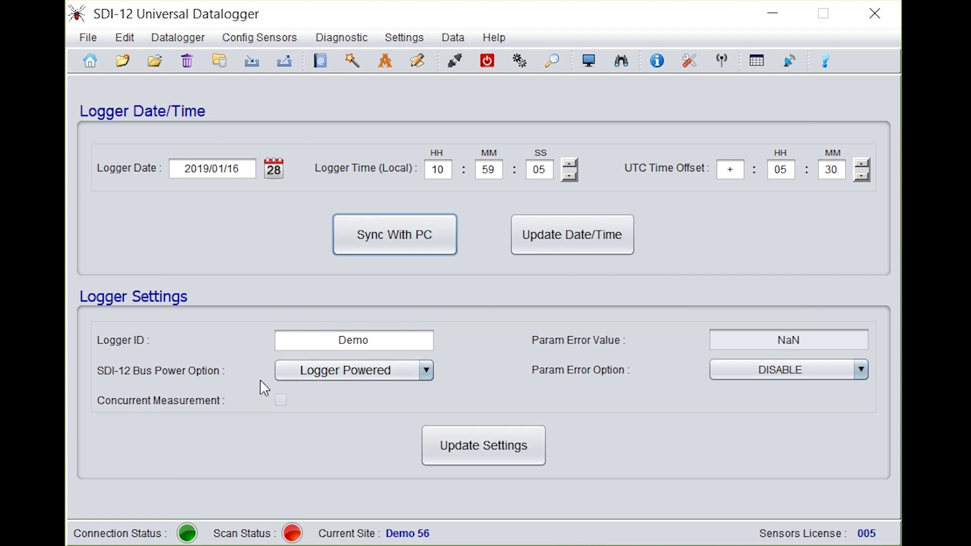
click(319, 375)
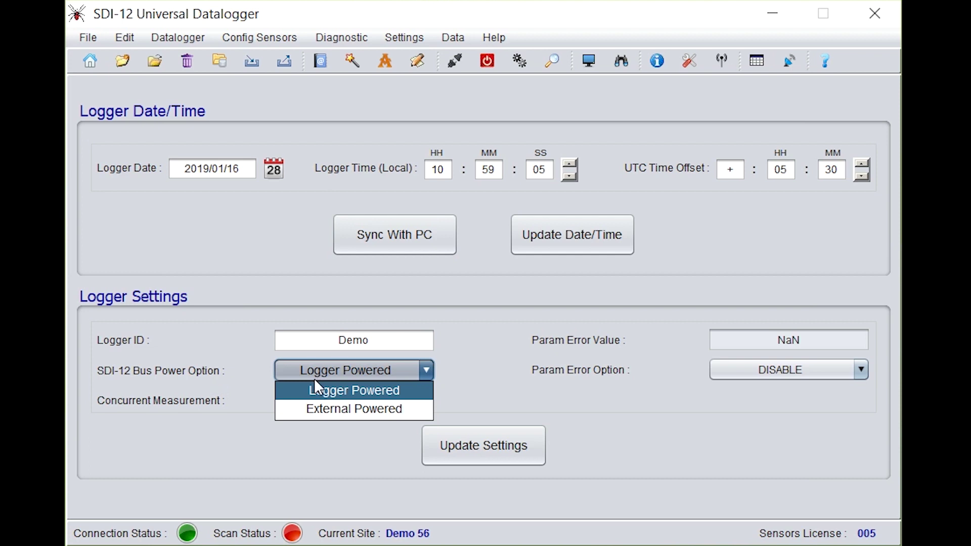
click(369, 397)
- Open the GPRS modem settings and review the upload interval and next upload start time fields, keeping 11 and 18 hours
click(404, 37)
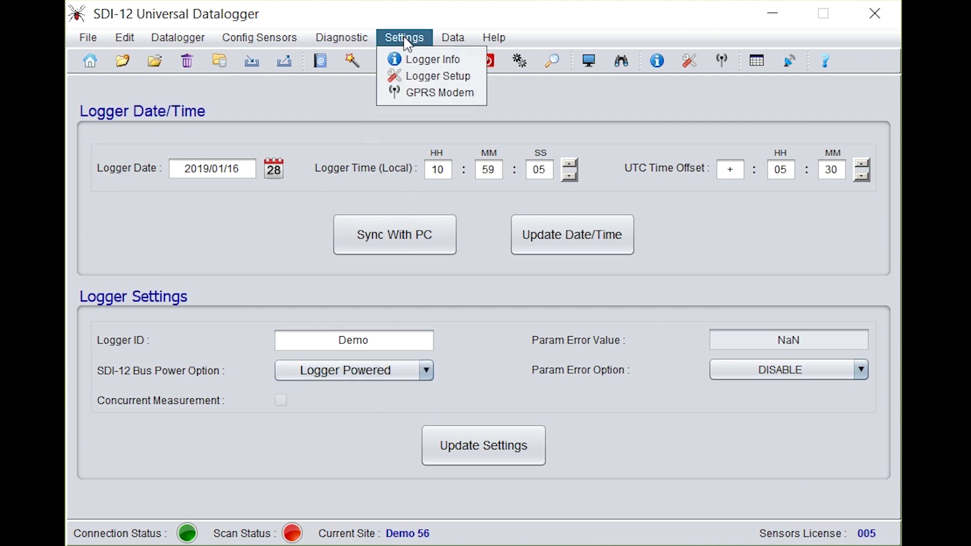
click(418, 91)
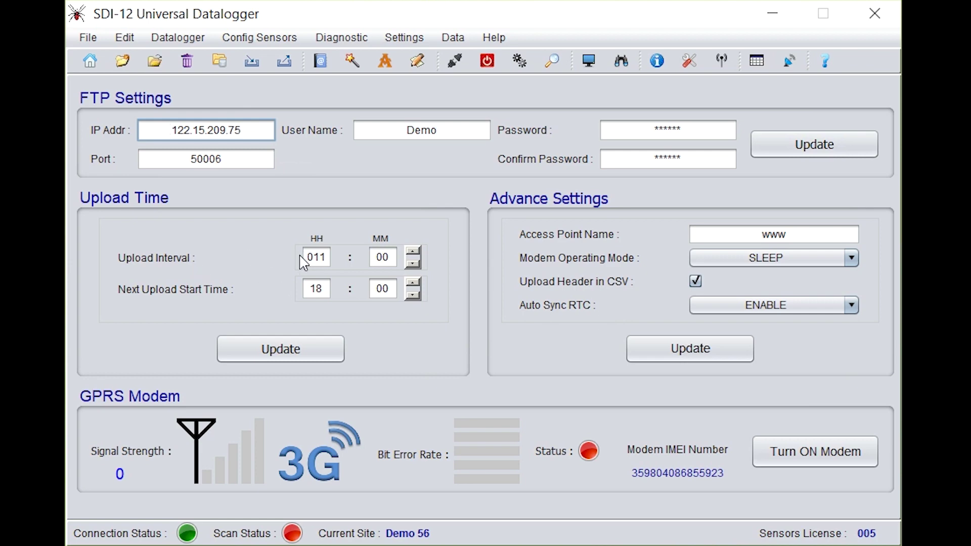
click(325, 260)
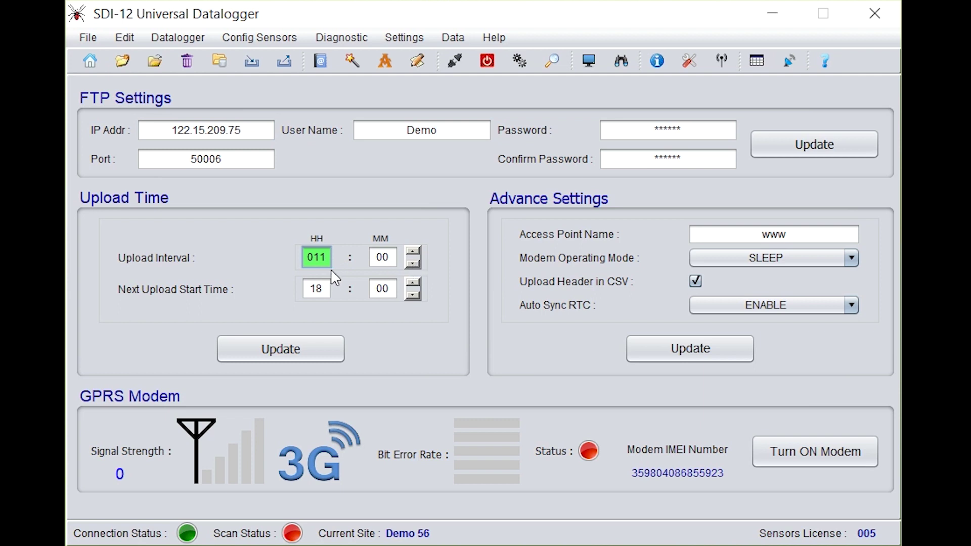
click(414, 253)
click(414, 264)
click(318, 293)
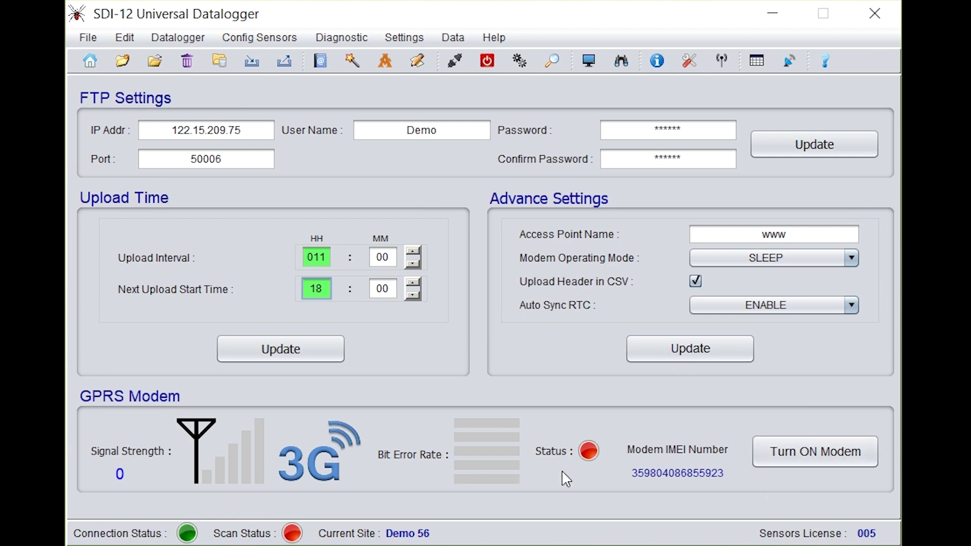
- Turn the GPRS modem on to check its signal strength, and turn it off again
click(792, 457)
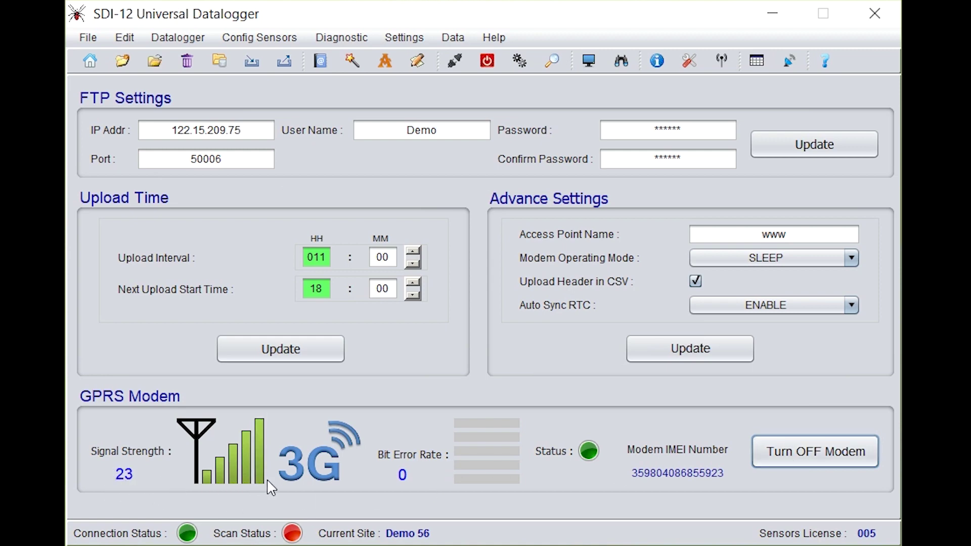
click(805, 461)
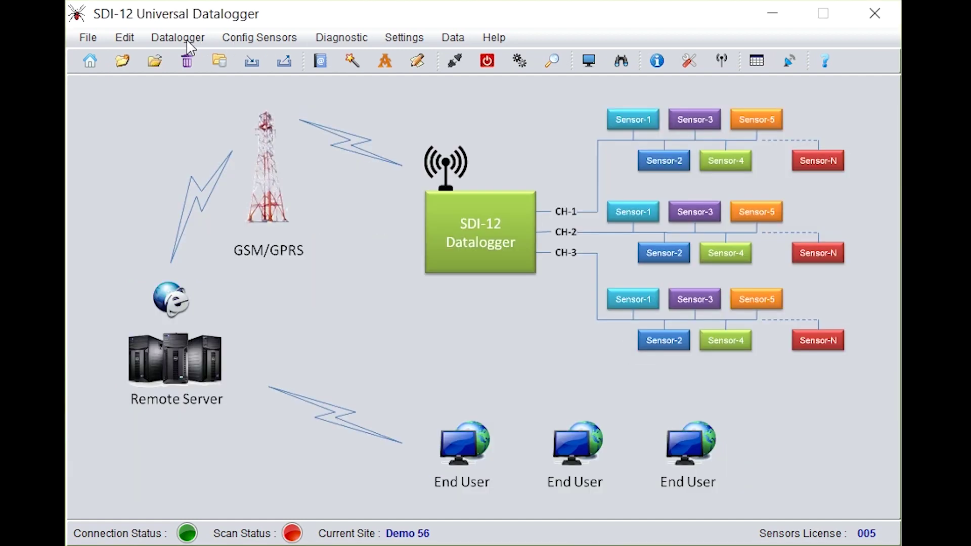
- Open the scan settings, set a short log interval of 10 seconds and a next scan start time of 11:05, and update the scan options
click(188, 41)
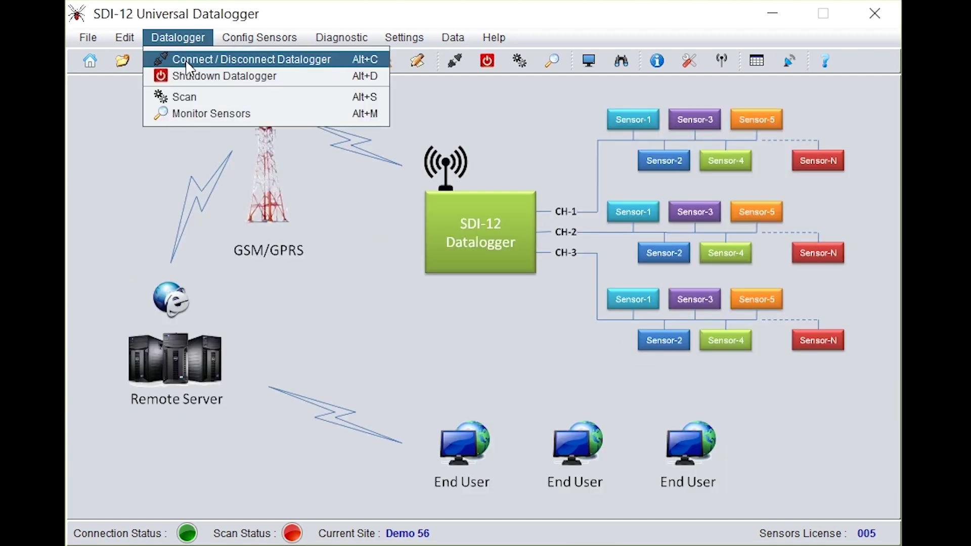
click(185, 98)
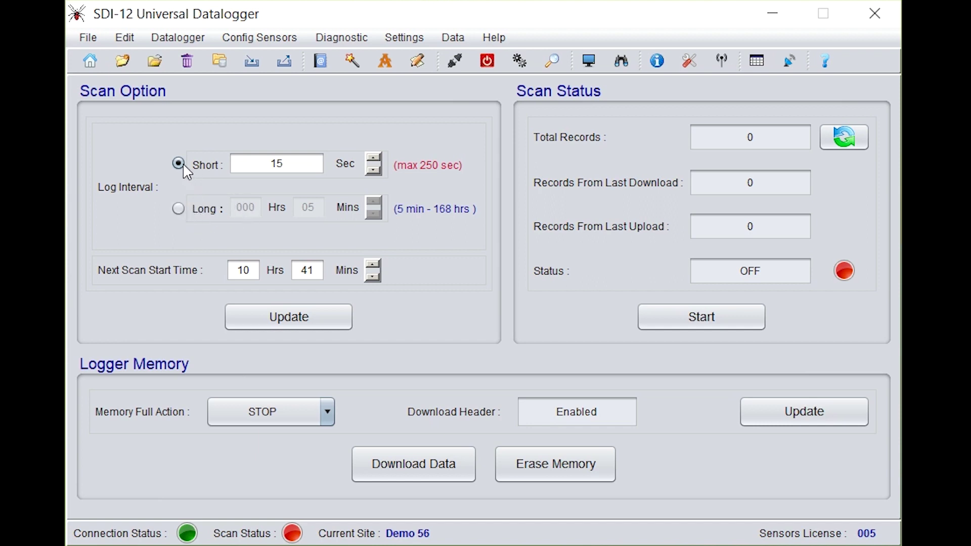
click(373, 170)
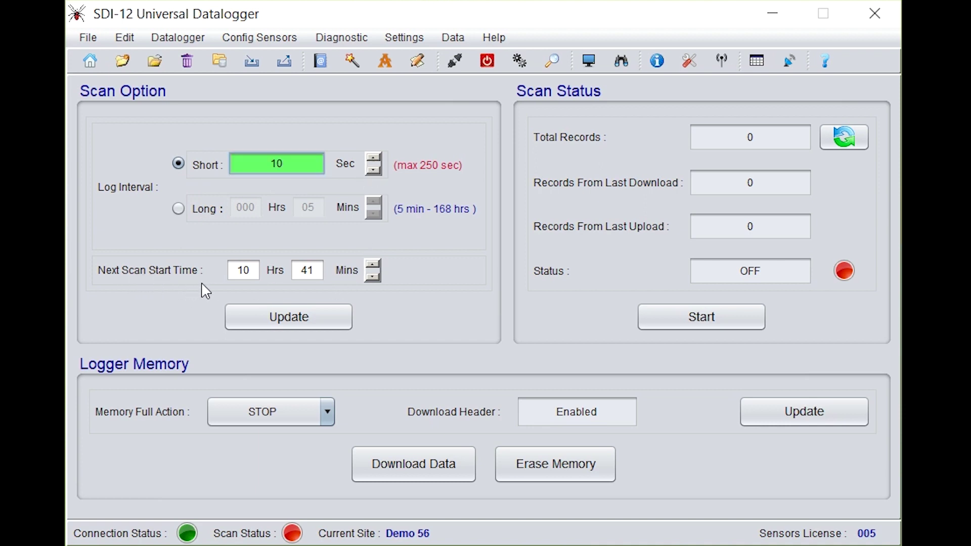
double_click(243, 270)
text(11)
key(Tab)
text(05)
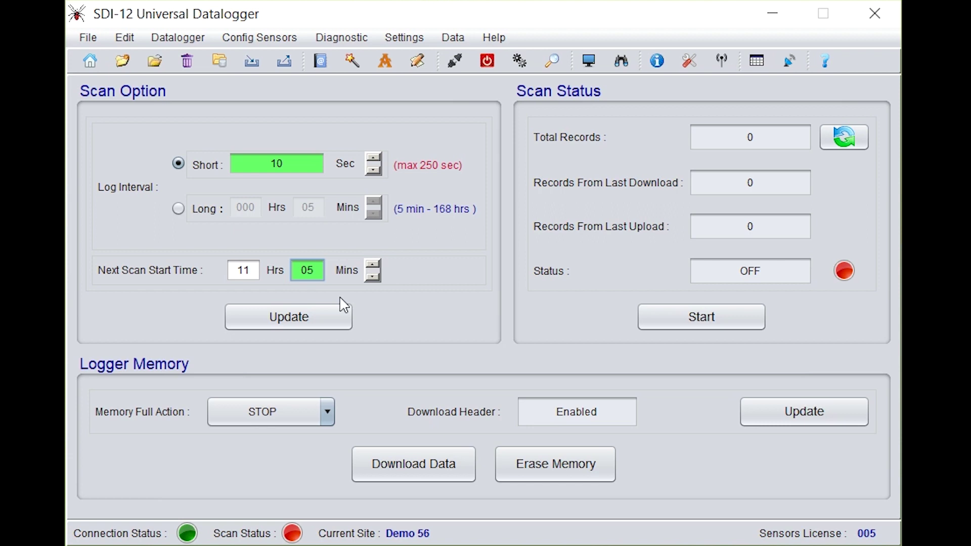
click(301, 324)
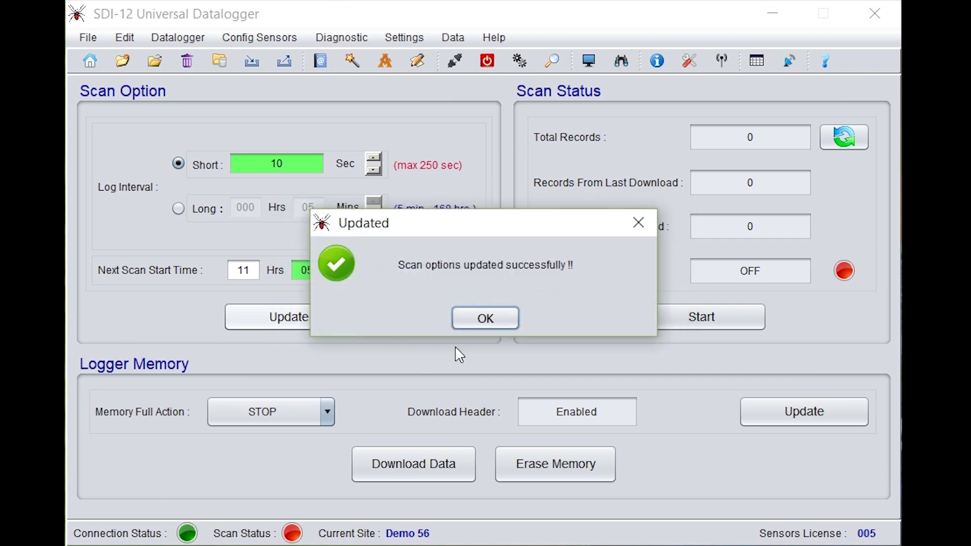
click(470, 324)
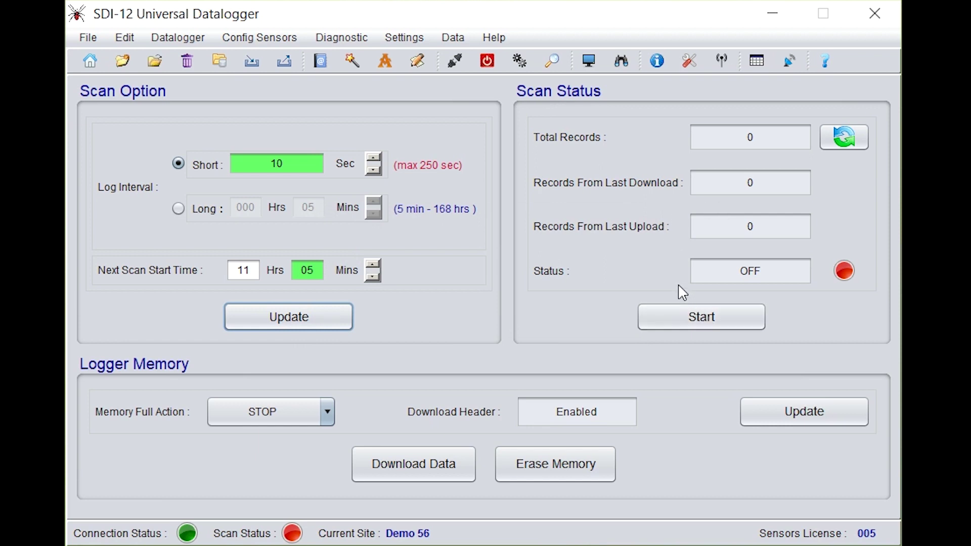
- Start the datalogger scan and refresh the scan status record counts
click(718, 328)
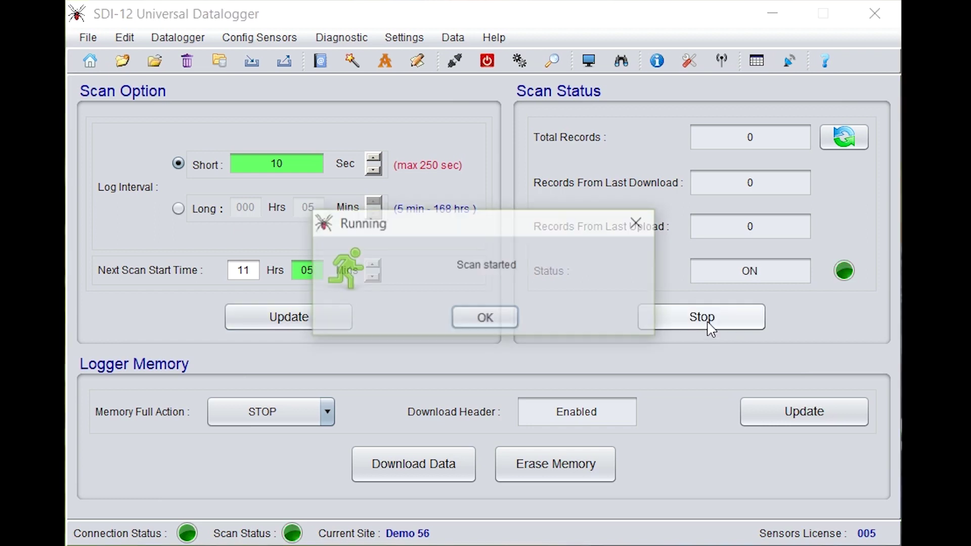
click(458, 317)
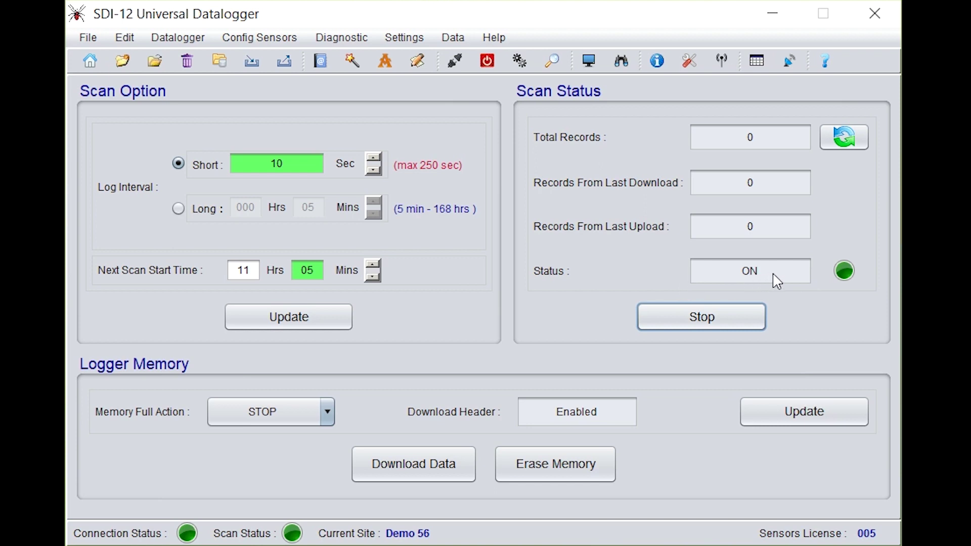
click(840, 142)
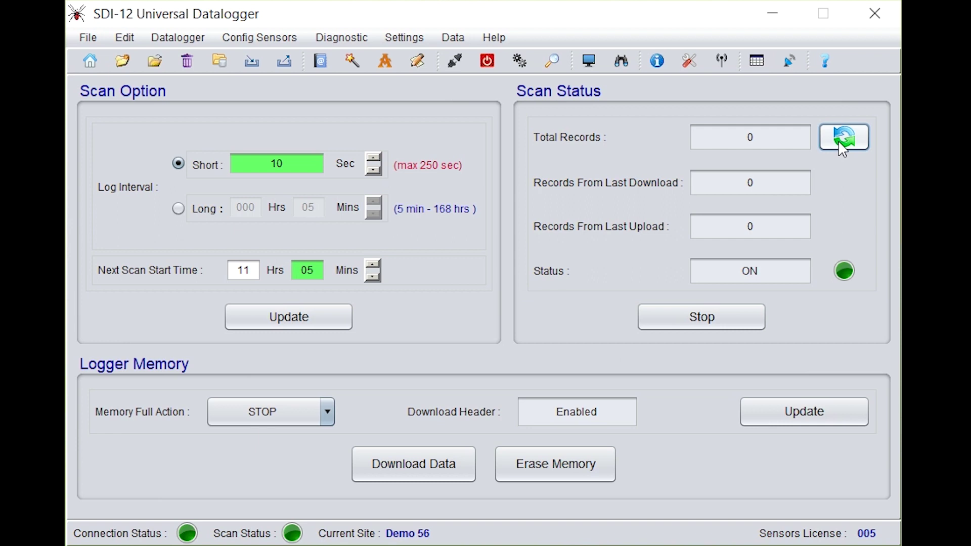
- Examine the available Memory Full Action options for the logger memory, leaving STOP selected
click(326, 419)
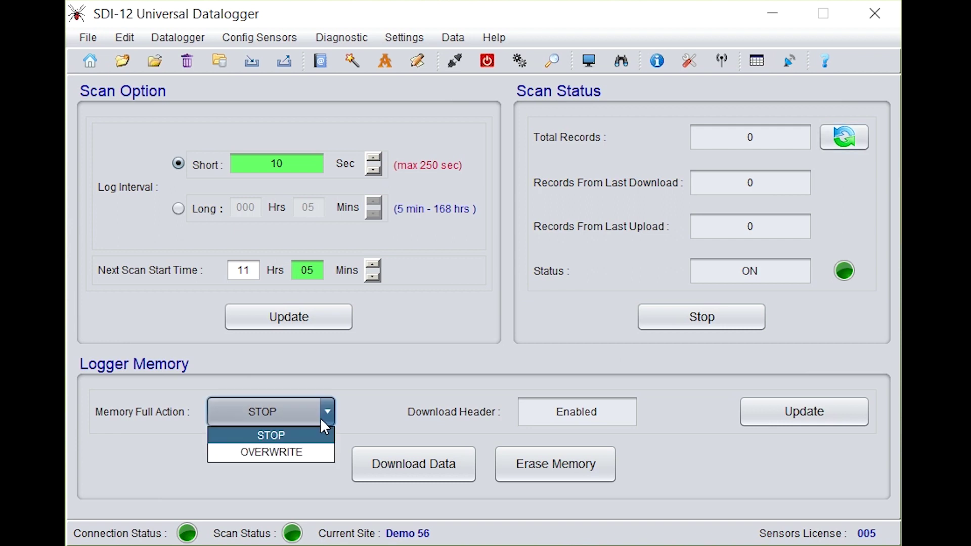
click(322, 422)
click(322, 420)
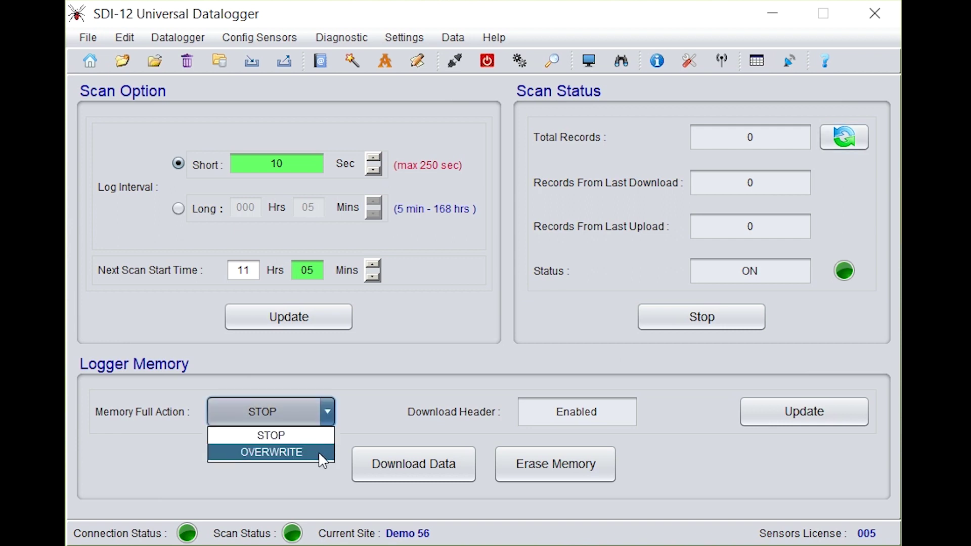
click(420, 425)
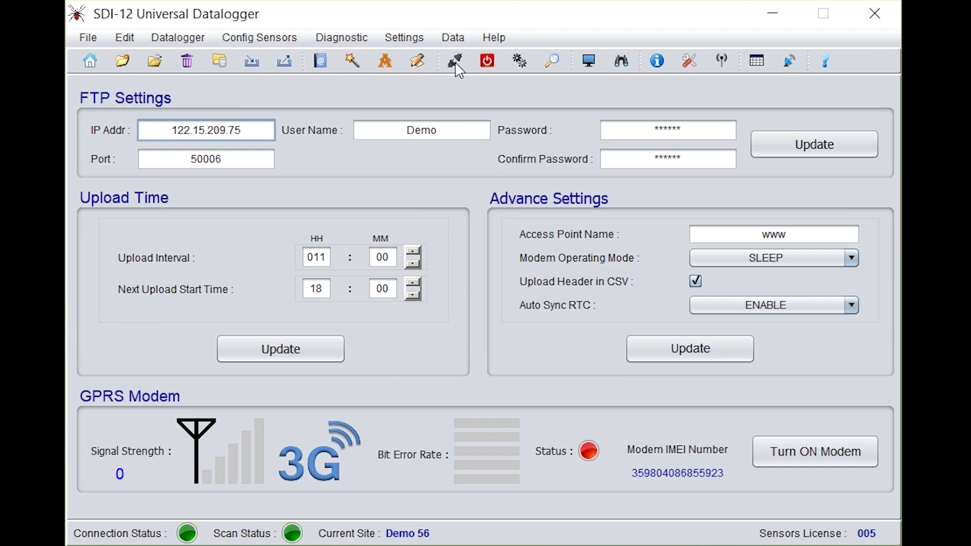
- Disconnect the datalogger from COM3 and acknowledge the disconnection
click(454, 62)
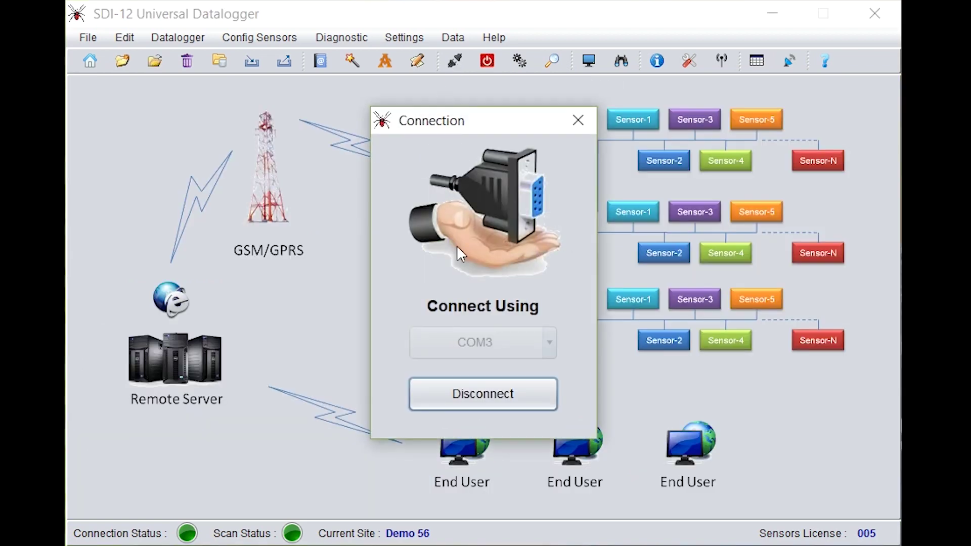
click(491, 402)
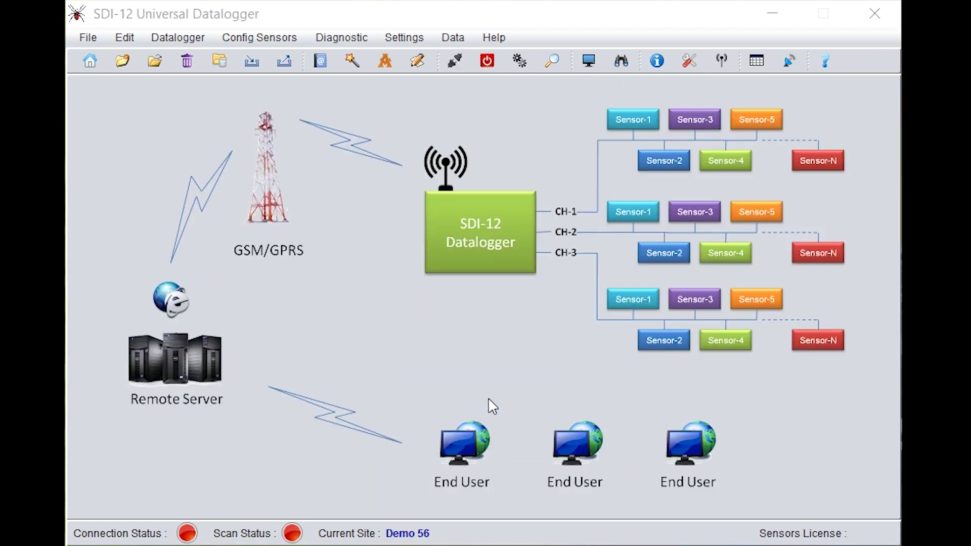
click(487, 317)
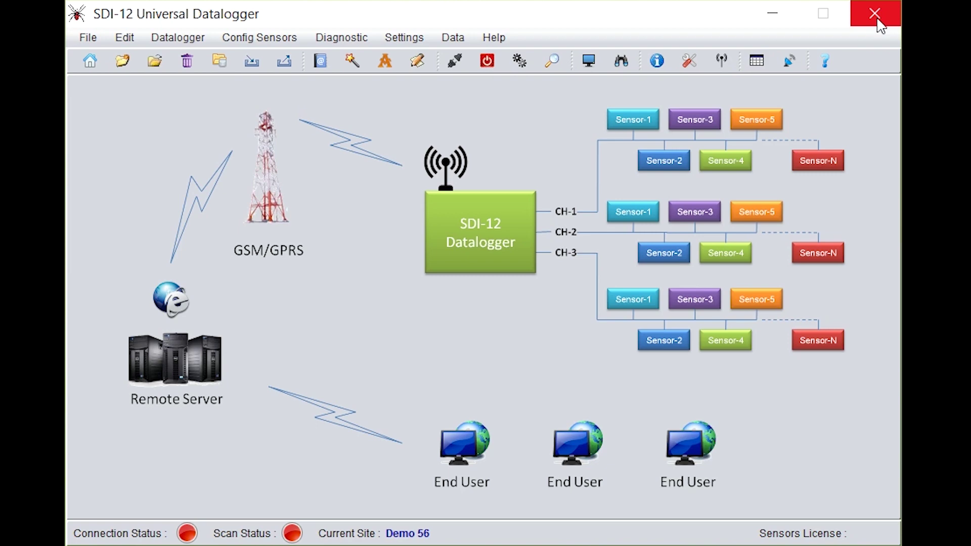